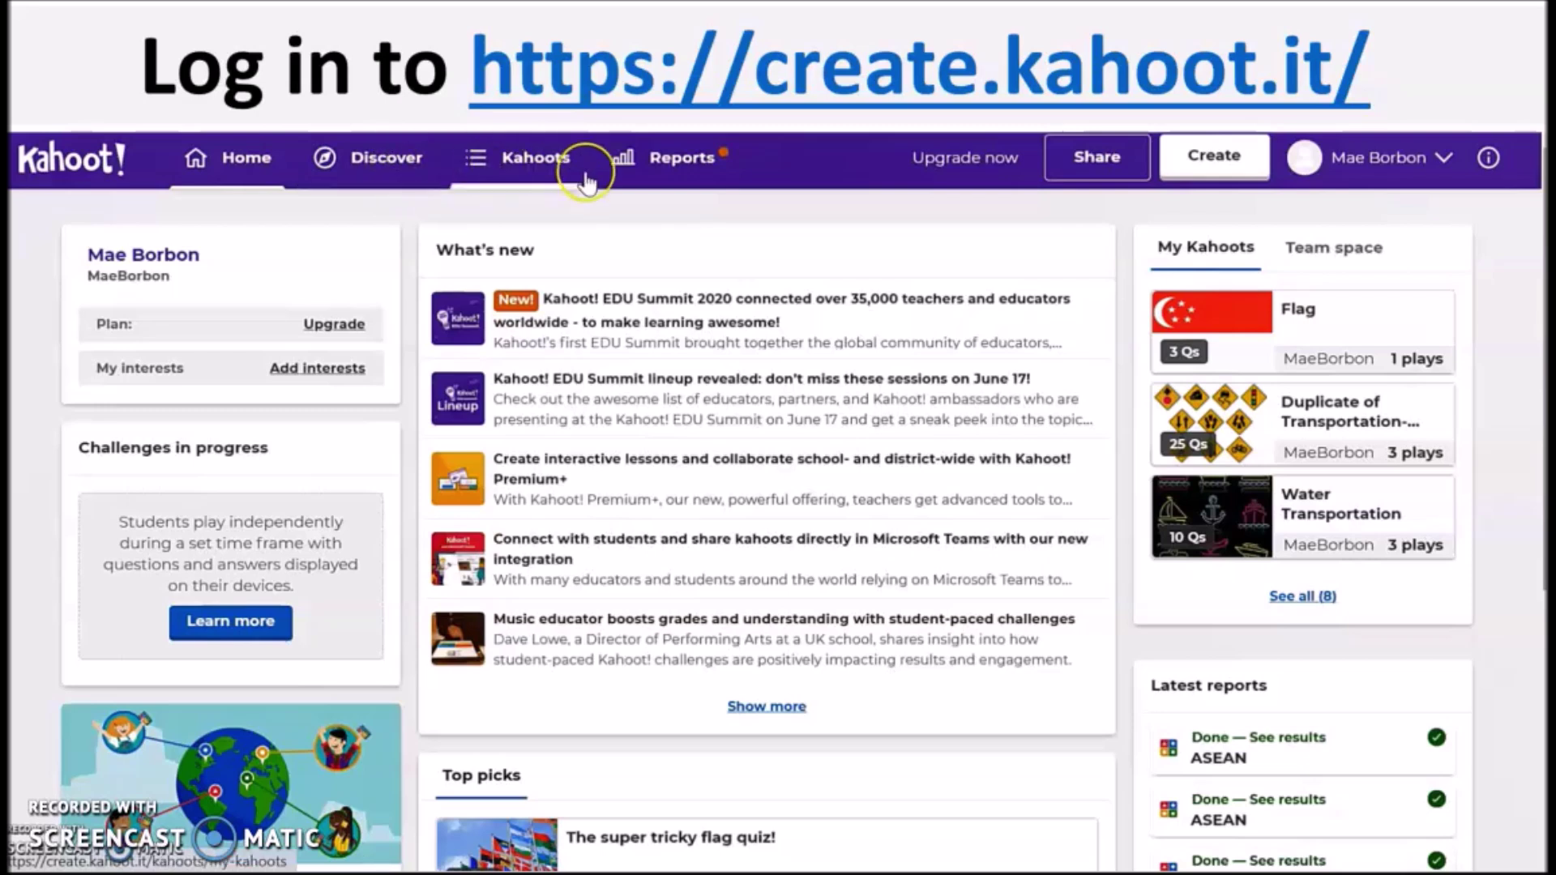
# Start a blank new kahoot and enter 'Type your question here' as the first question.
pyautogui.click(1195, 168)
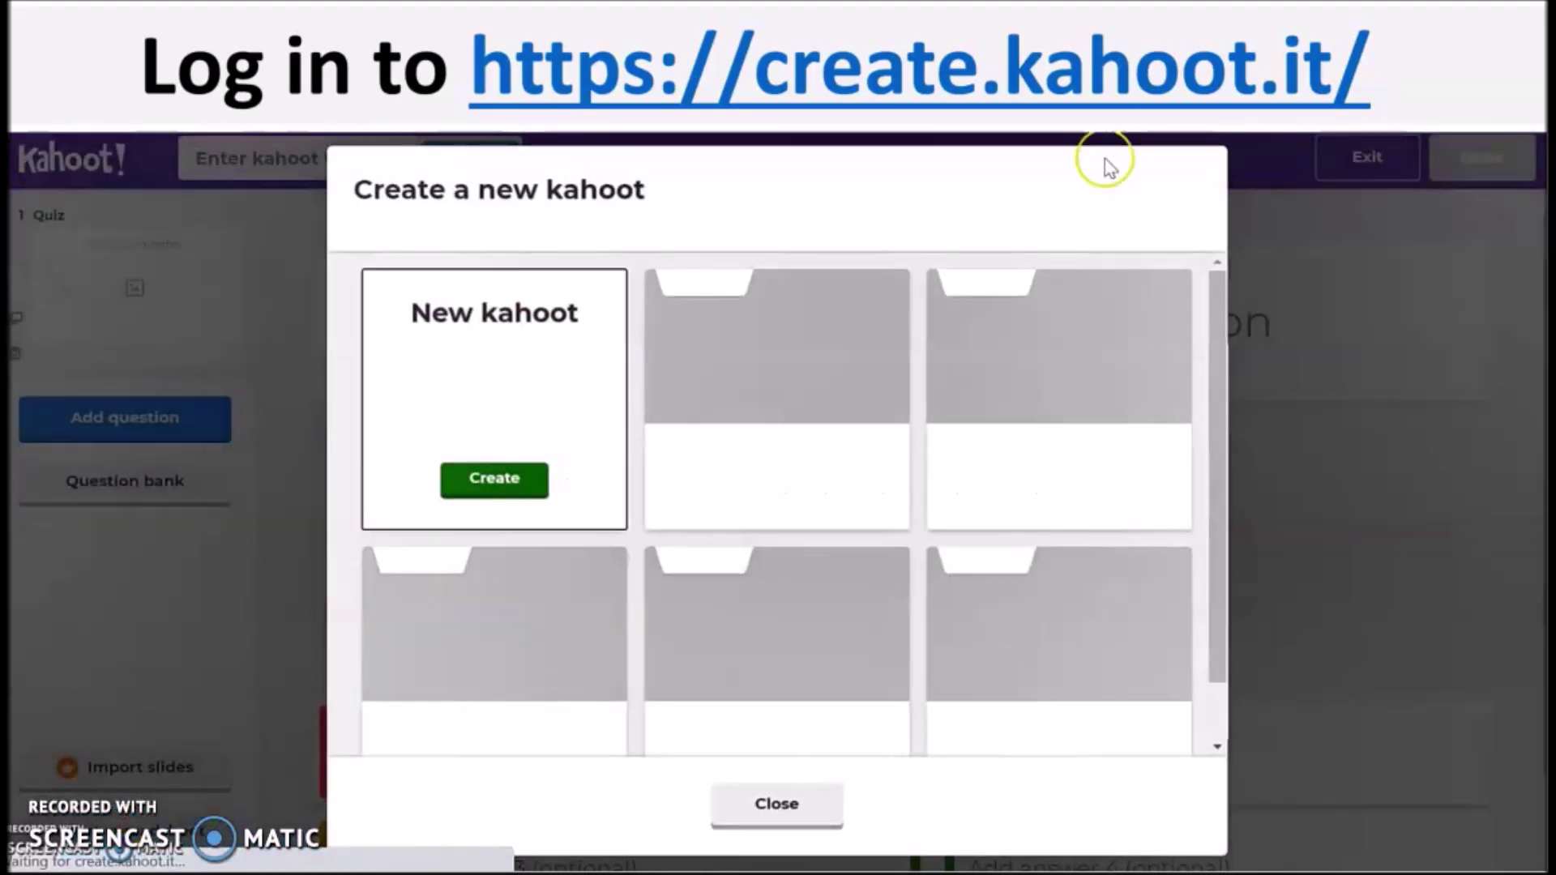
pyautogui.click(532, 478)
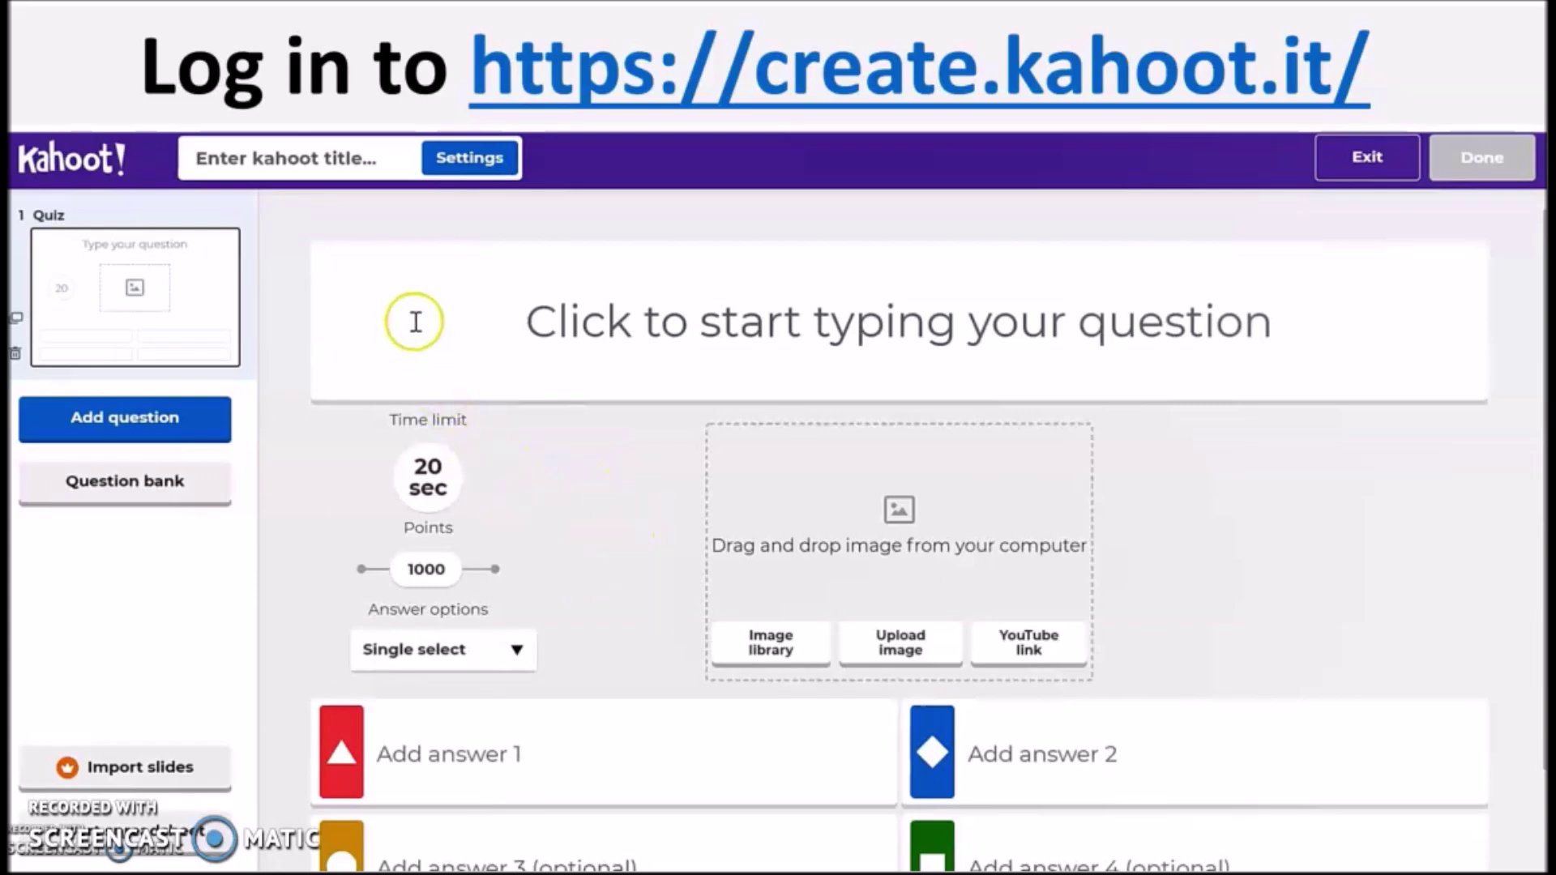
pyautogui.click(661, 325)
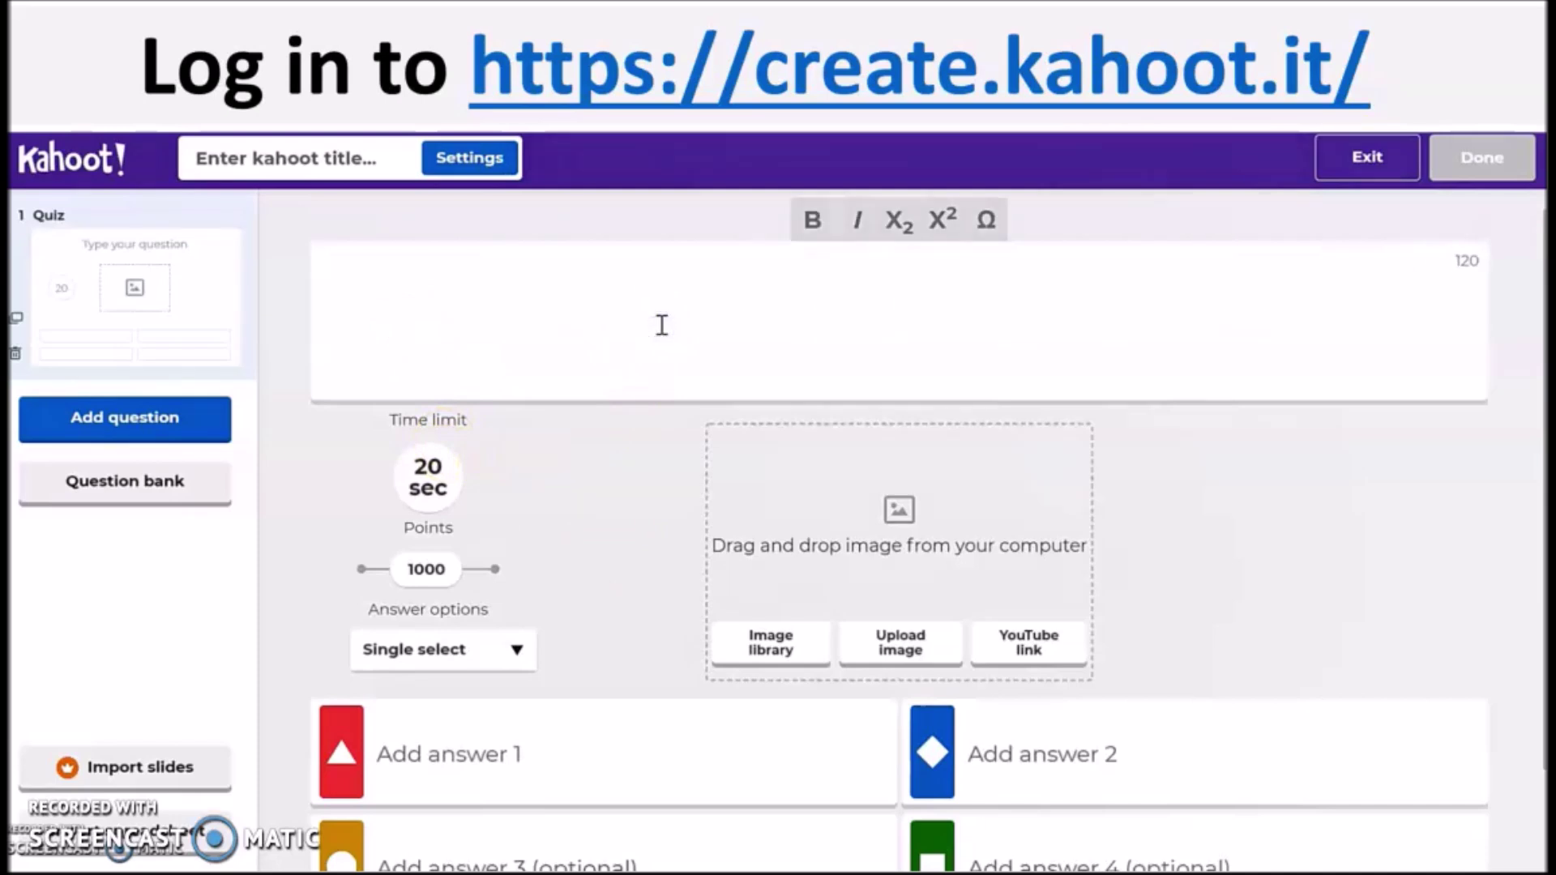
pyautogui.write('Question here')
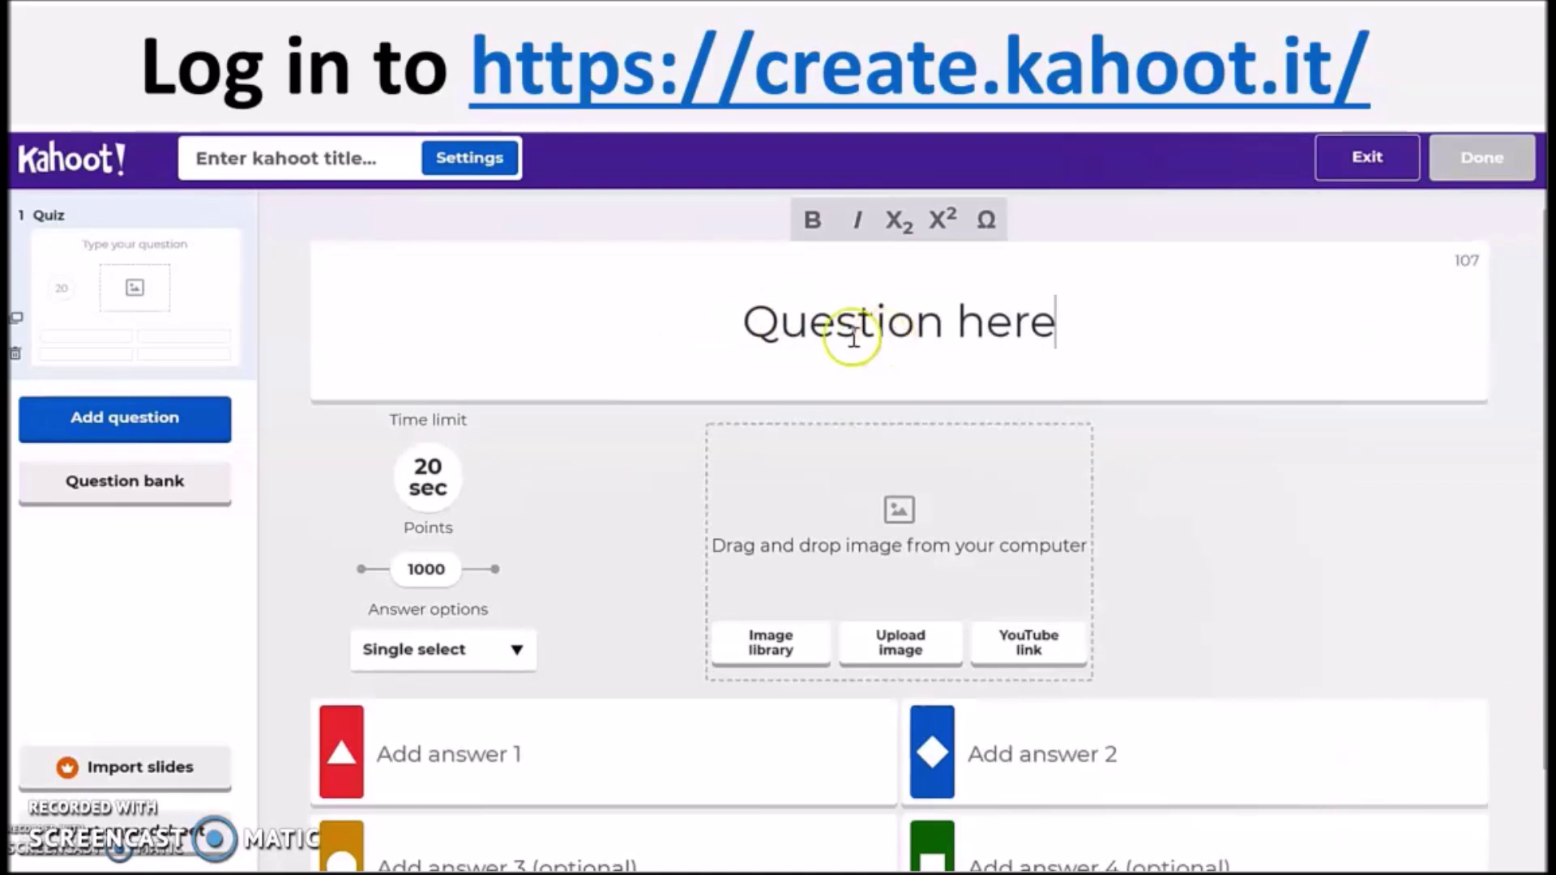
pyautogui.moveTo(719, 333); pyautogui.dragTo(1193, 294)
pyautogui.write('Typ')
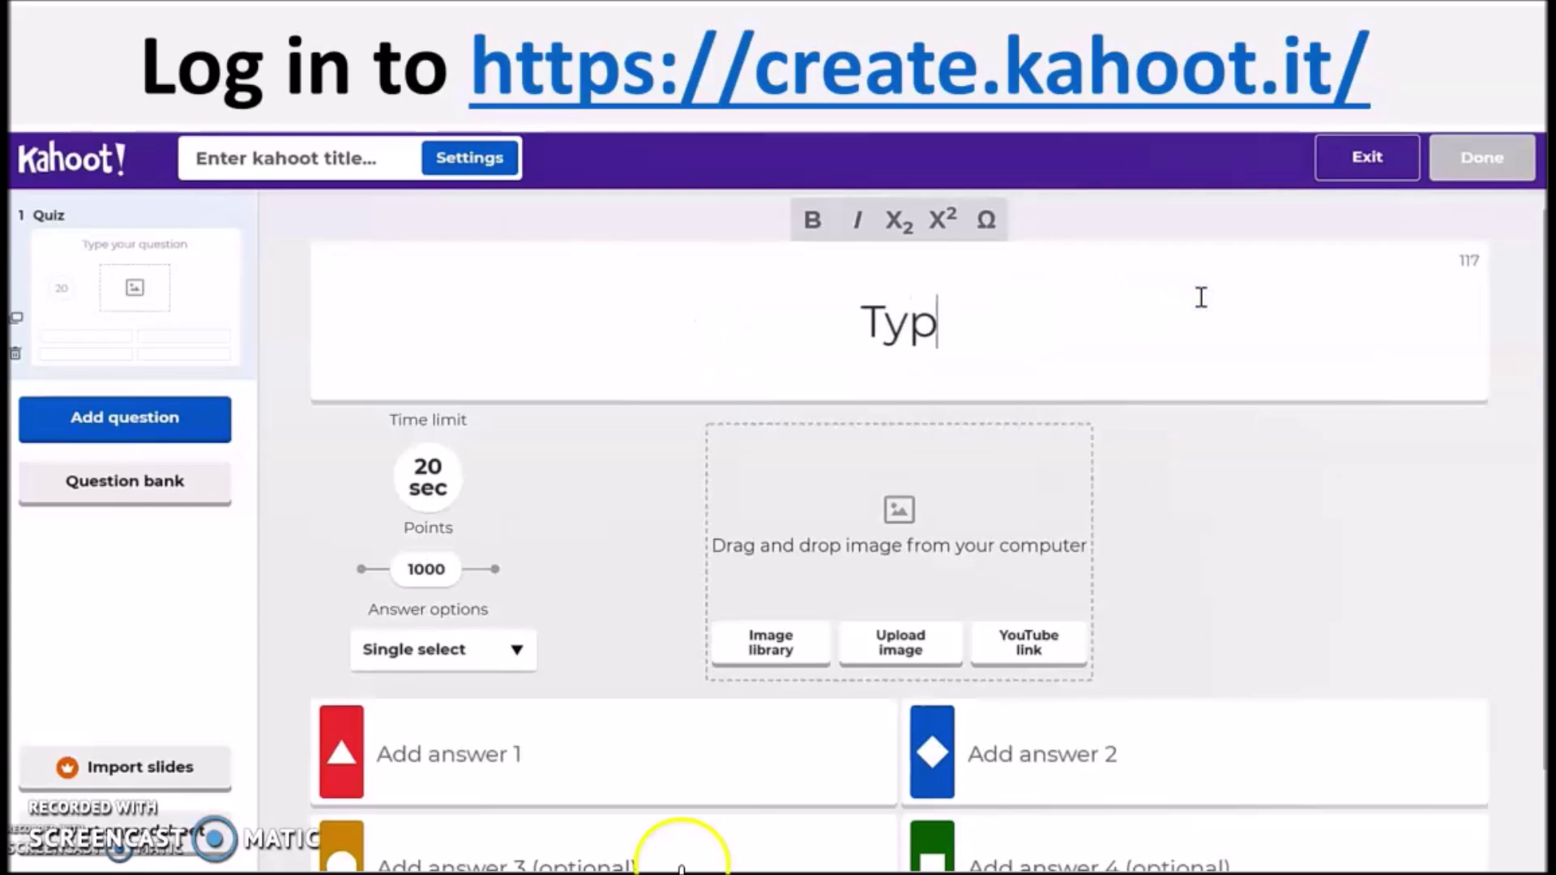
pyautogui.write('e your qu')
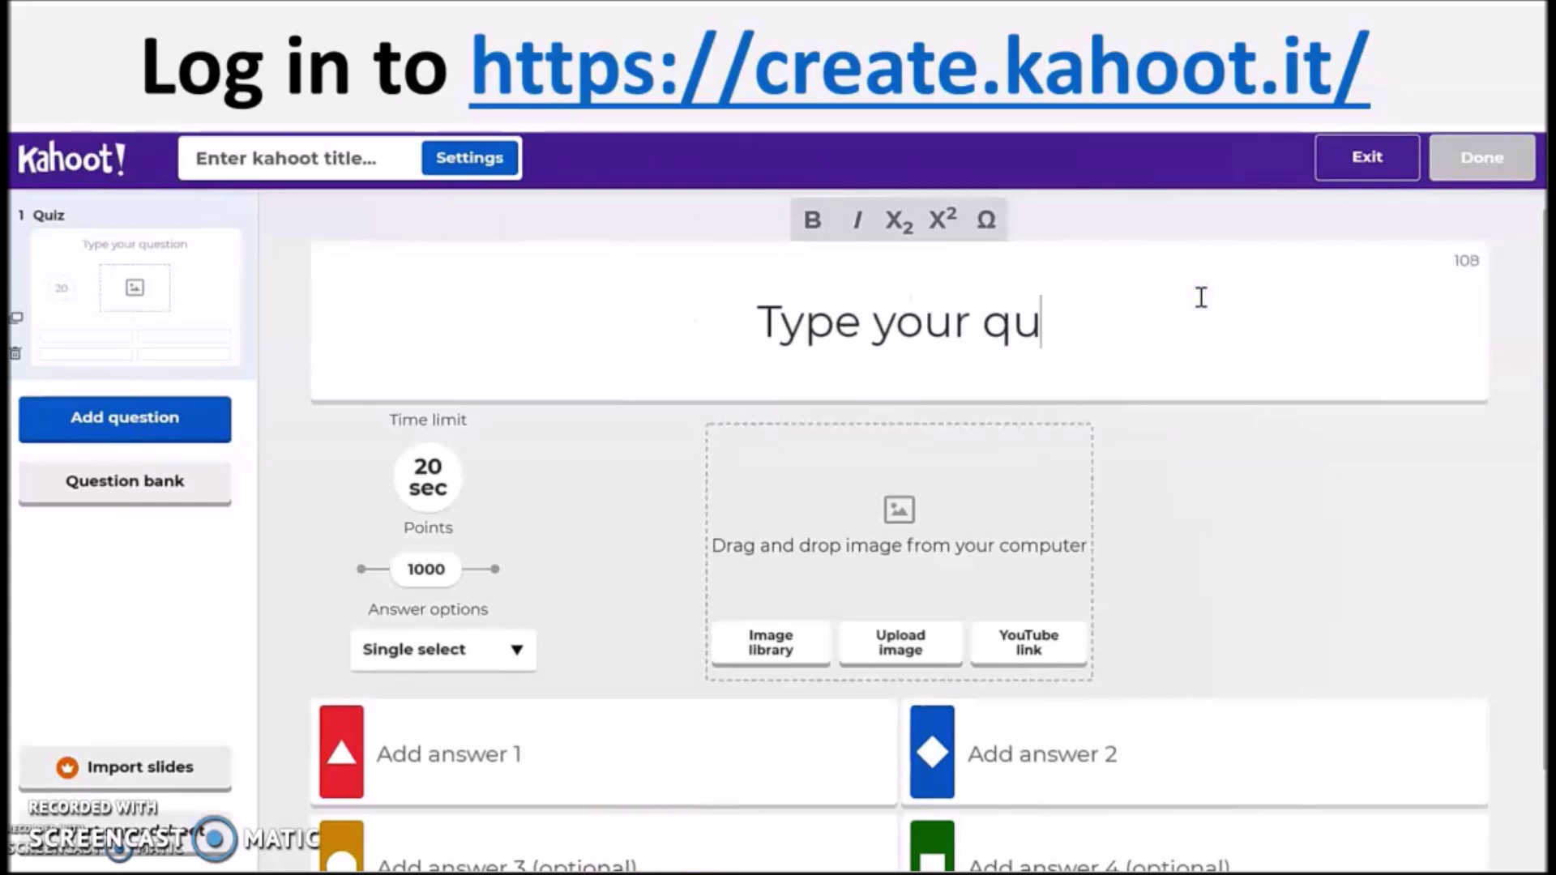
pyautogui.write('estion here')
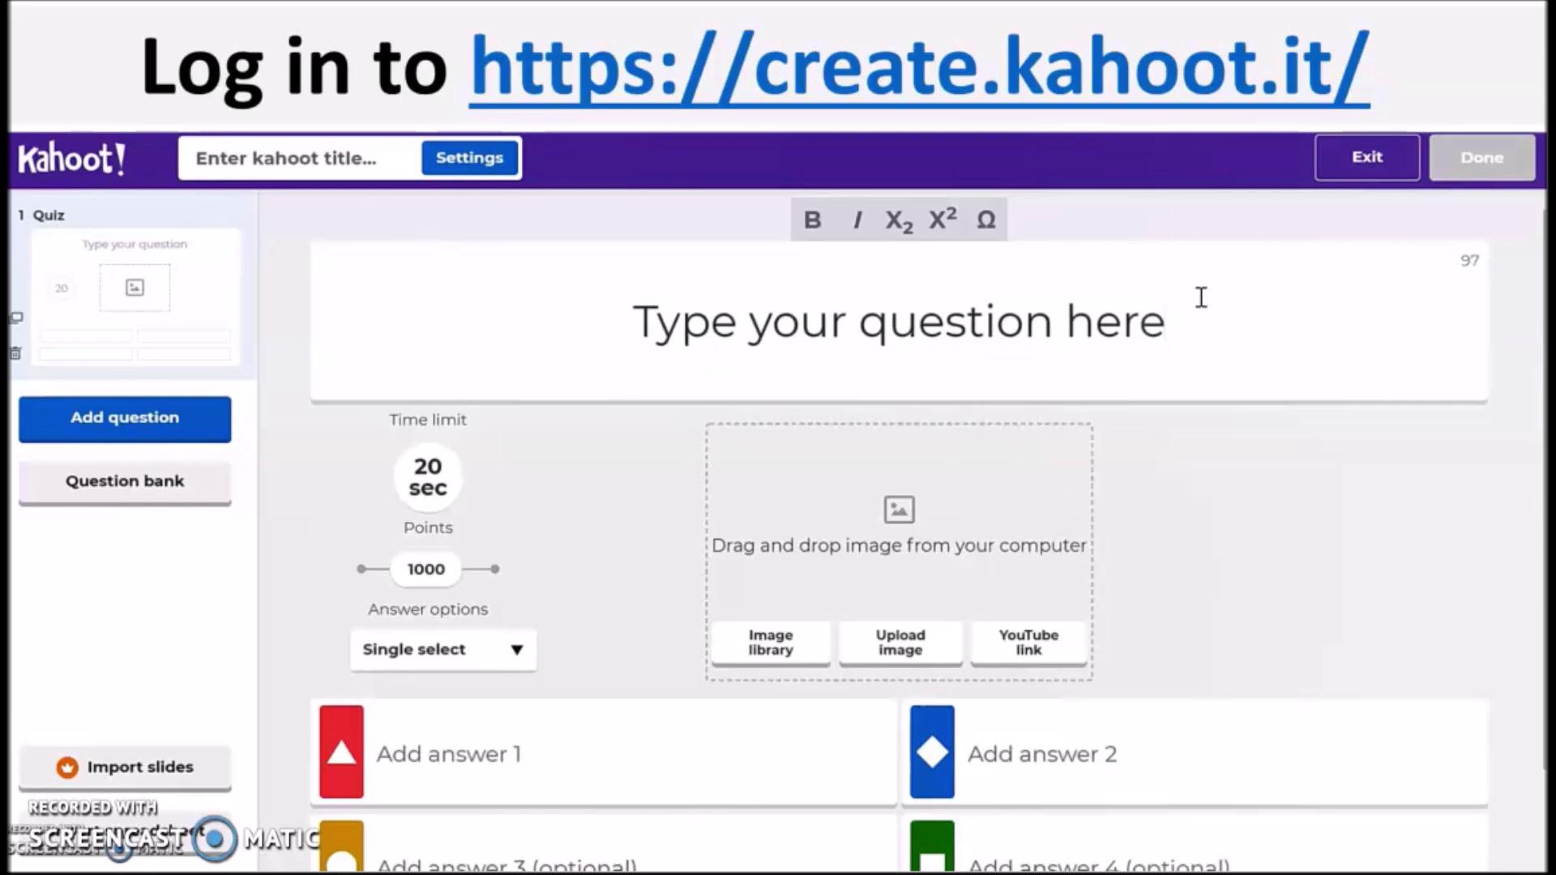
# Fill the four answer boxes with option 1, option 2, option 3 and option 4.
pyautogui.click(702, 746)
pyautogui.write('op')
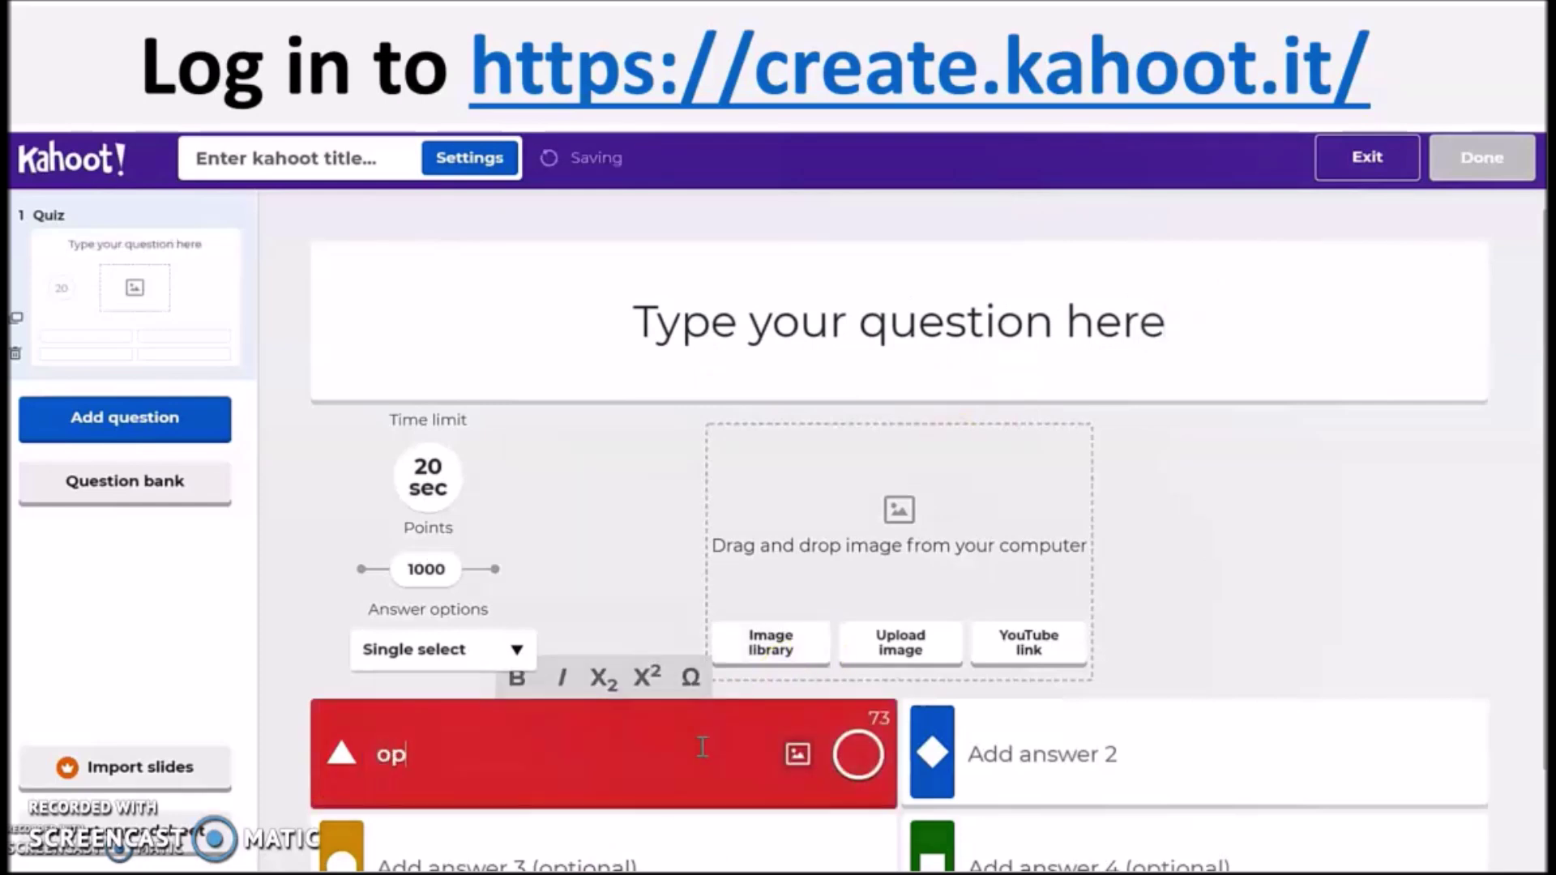
pyautogui.write('ti')
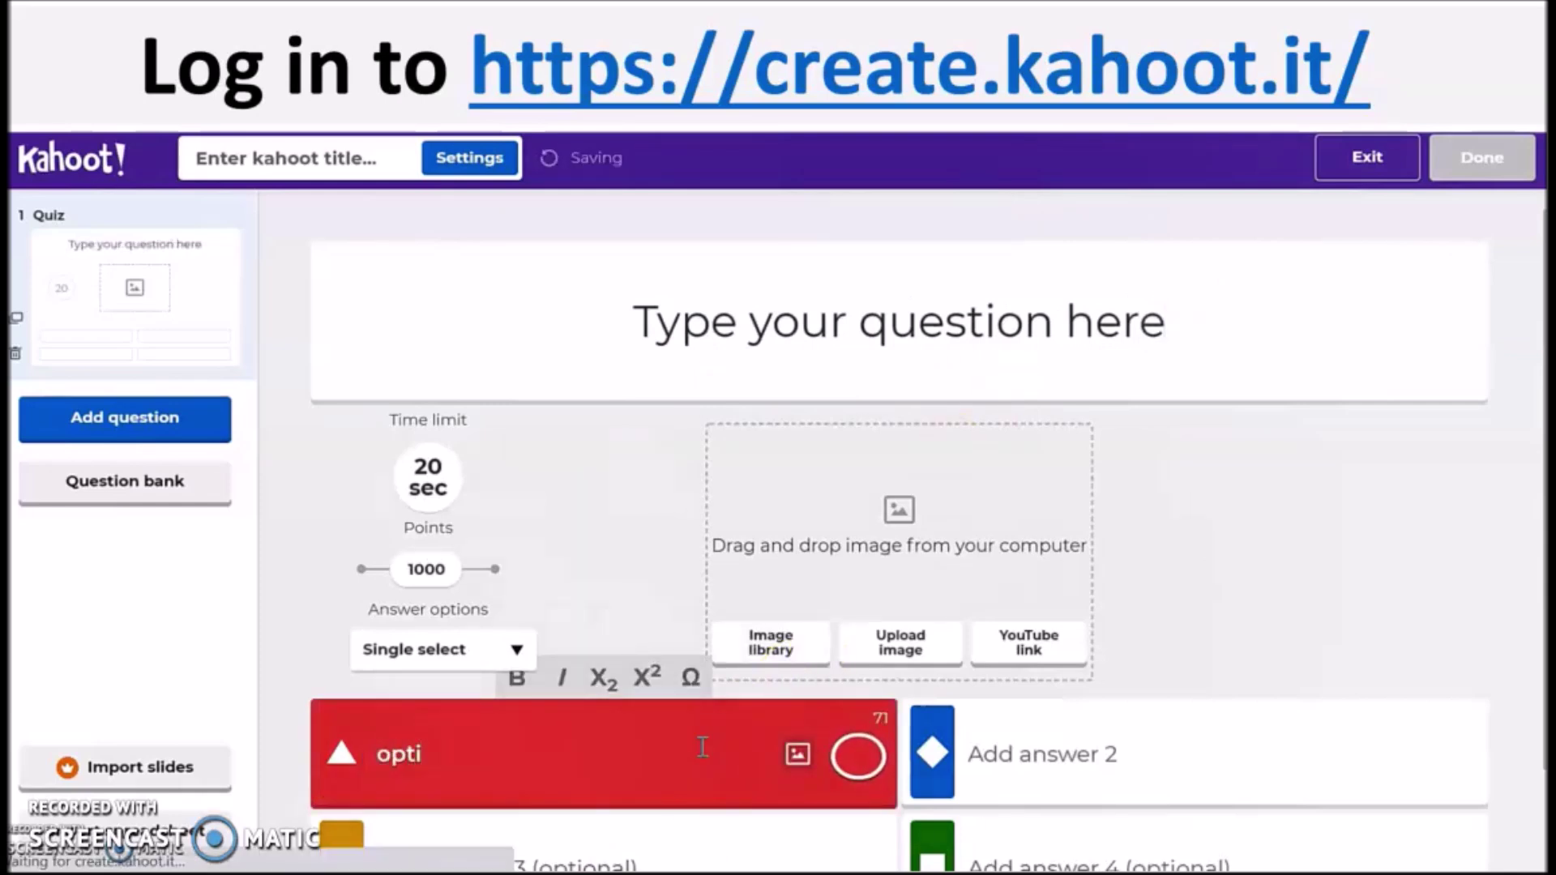
pyautogui.write('on 1')
pyautogui.press('Tab')
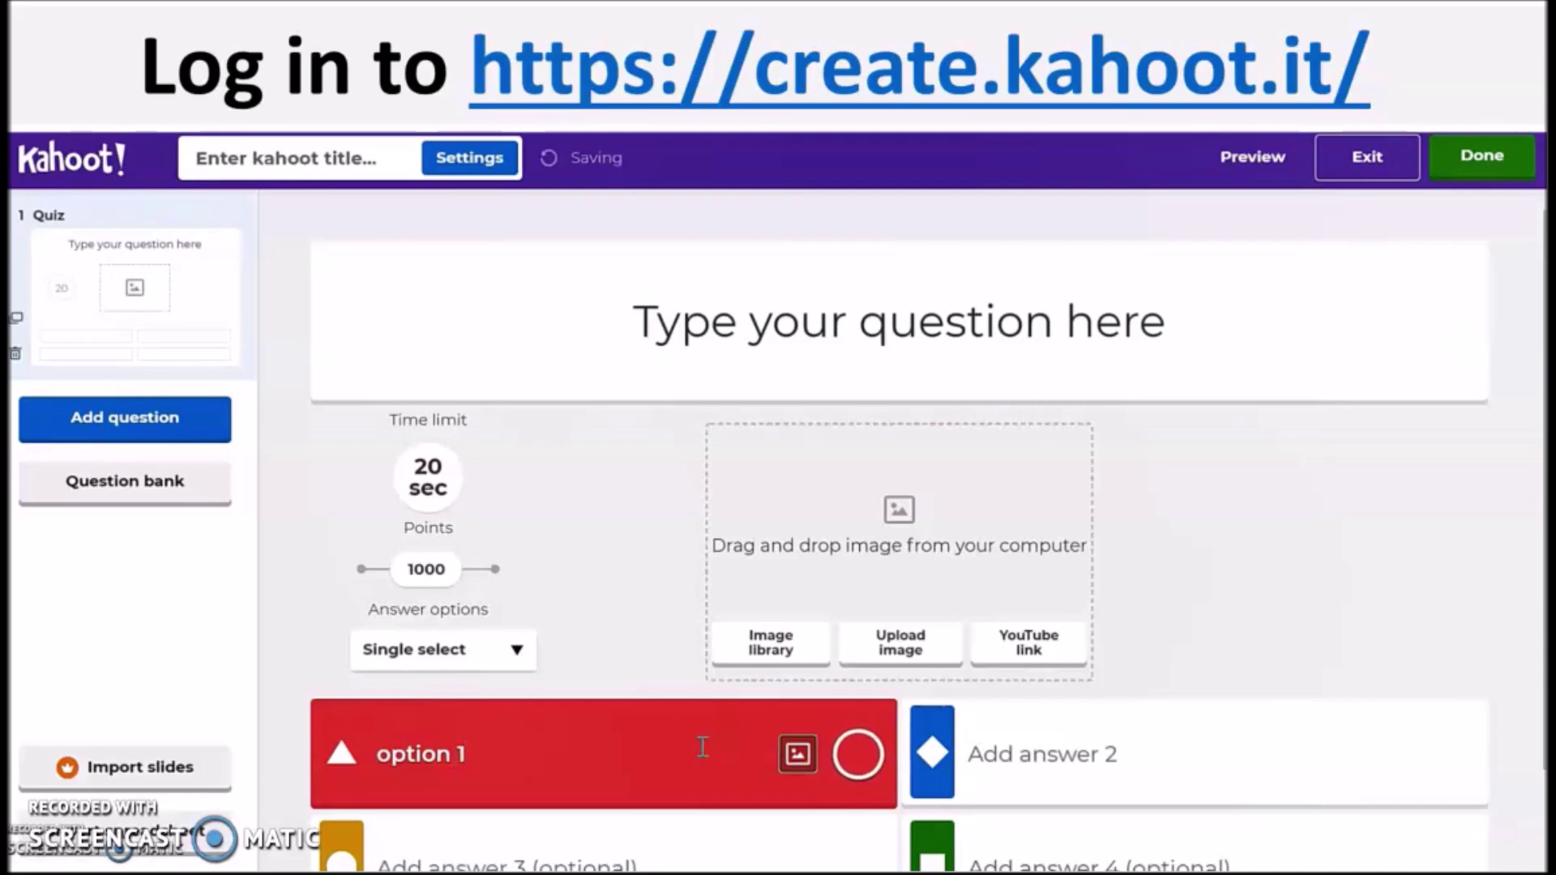
pyautogui.press('Tab')
pyautogui.press('Tab')
pyautogui.write('opt')
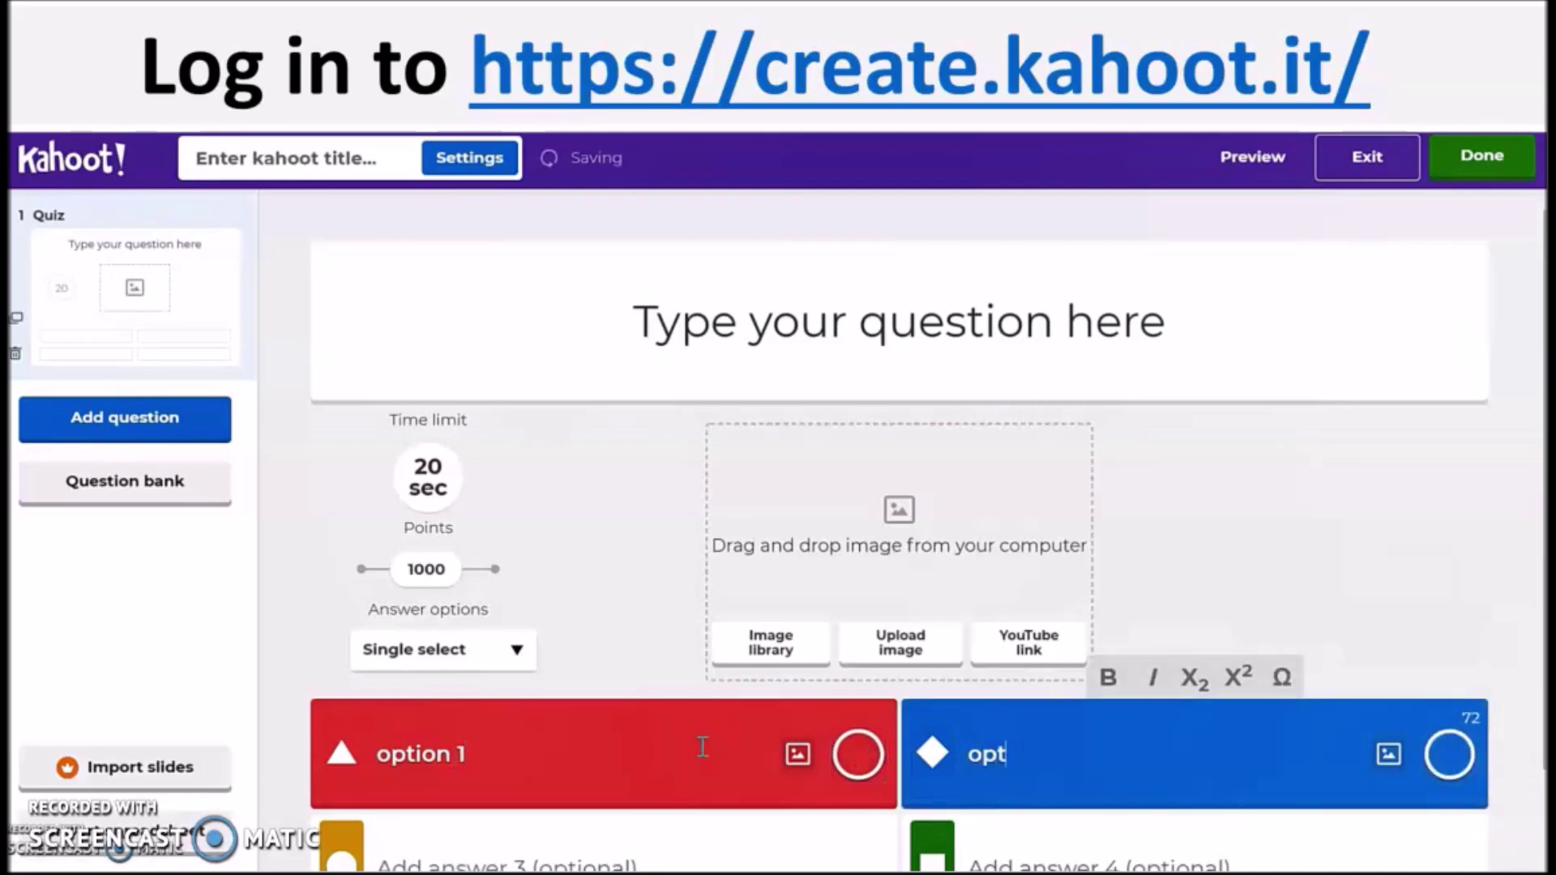
pyautogui.write('ion 2')
pyautogui.click(577, 847)
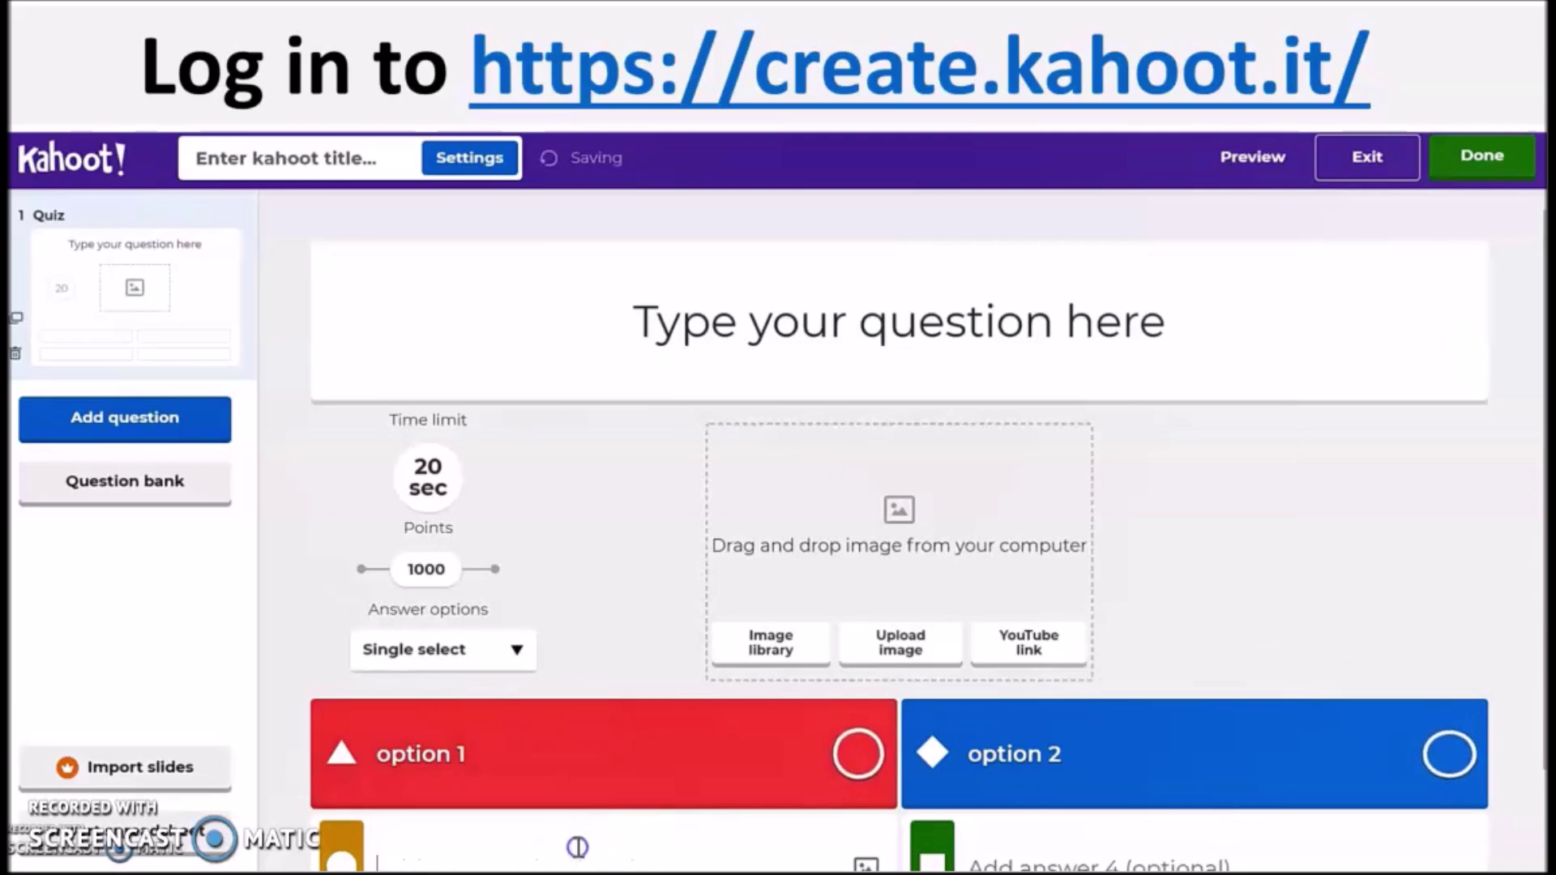
pyautogui.scroll(-1, 586, 804)
pyautogui.write('op')
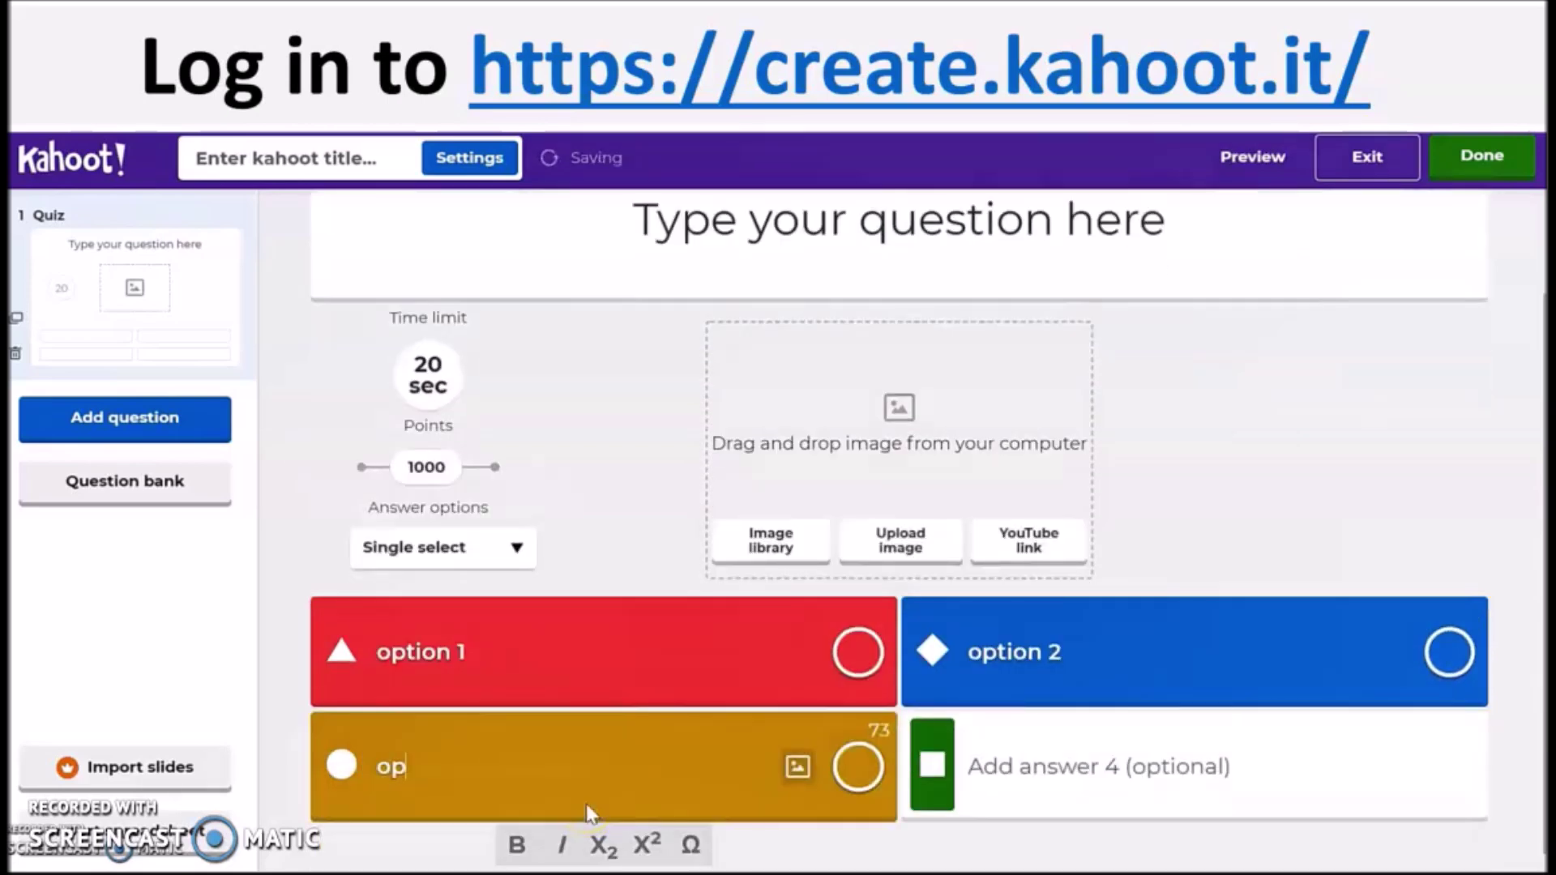
pyautogui.write('tion 3')
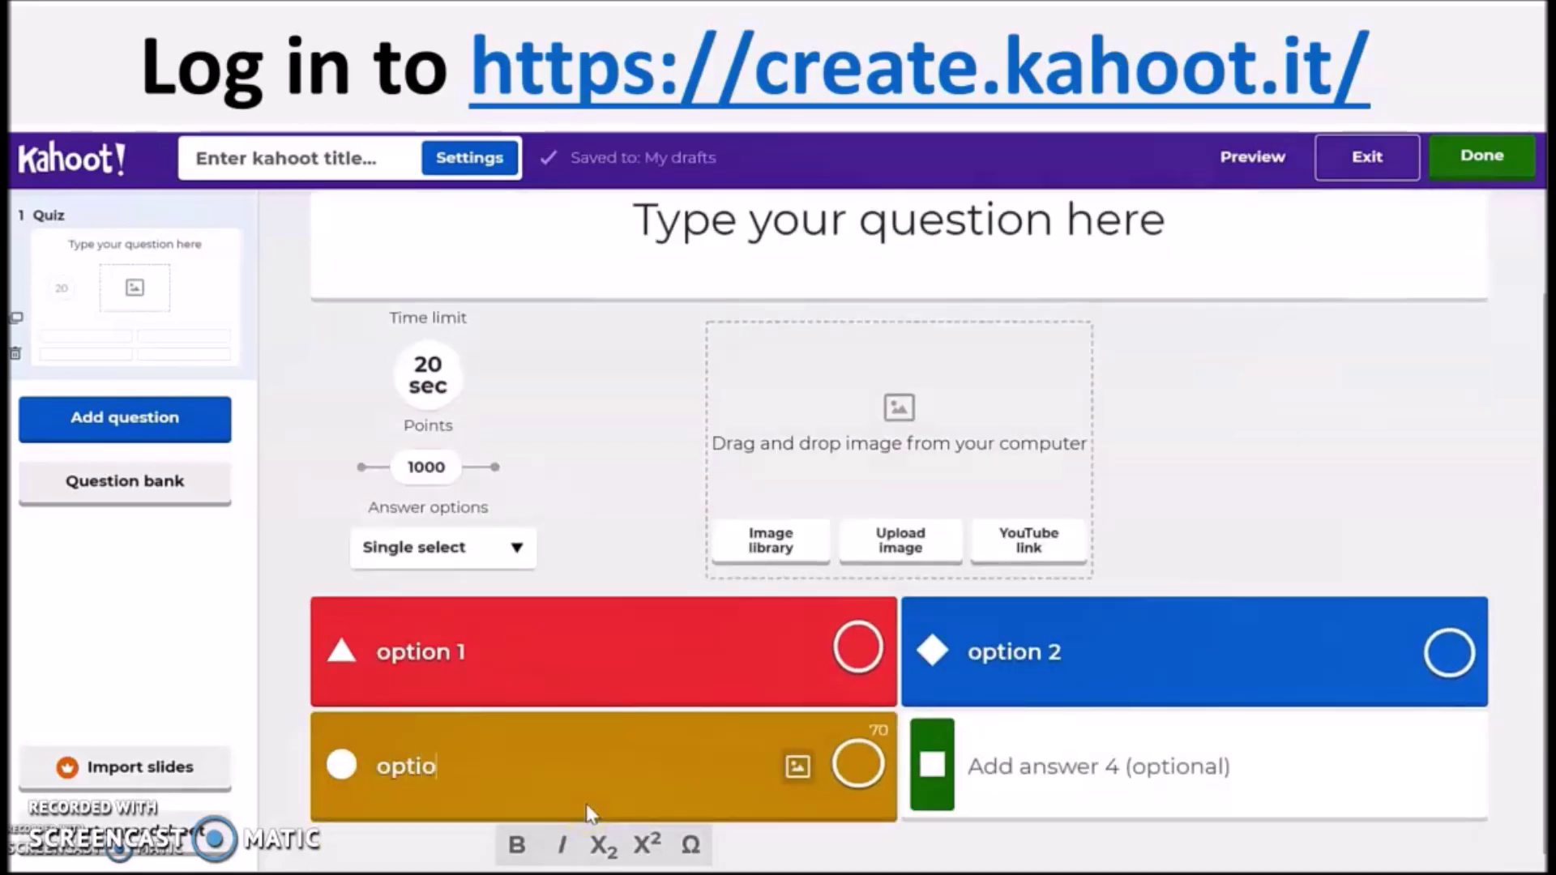
pyautogui.click(998, 764)
pyautogui.write('option 4')
# Mark option 1 as correct, keeping a 20-second limit and 1000 points.
pyautogui.click(852, 653)
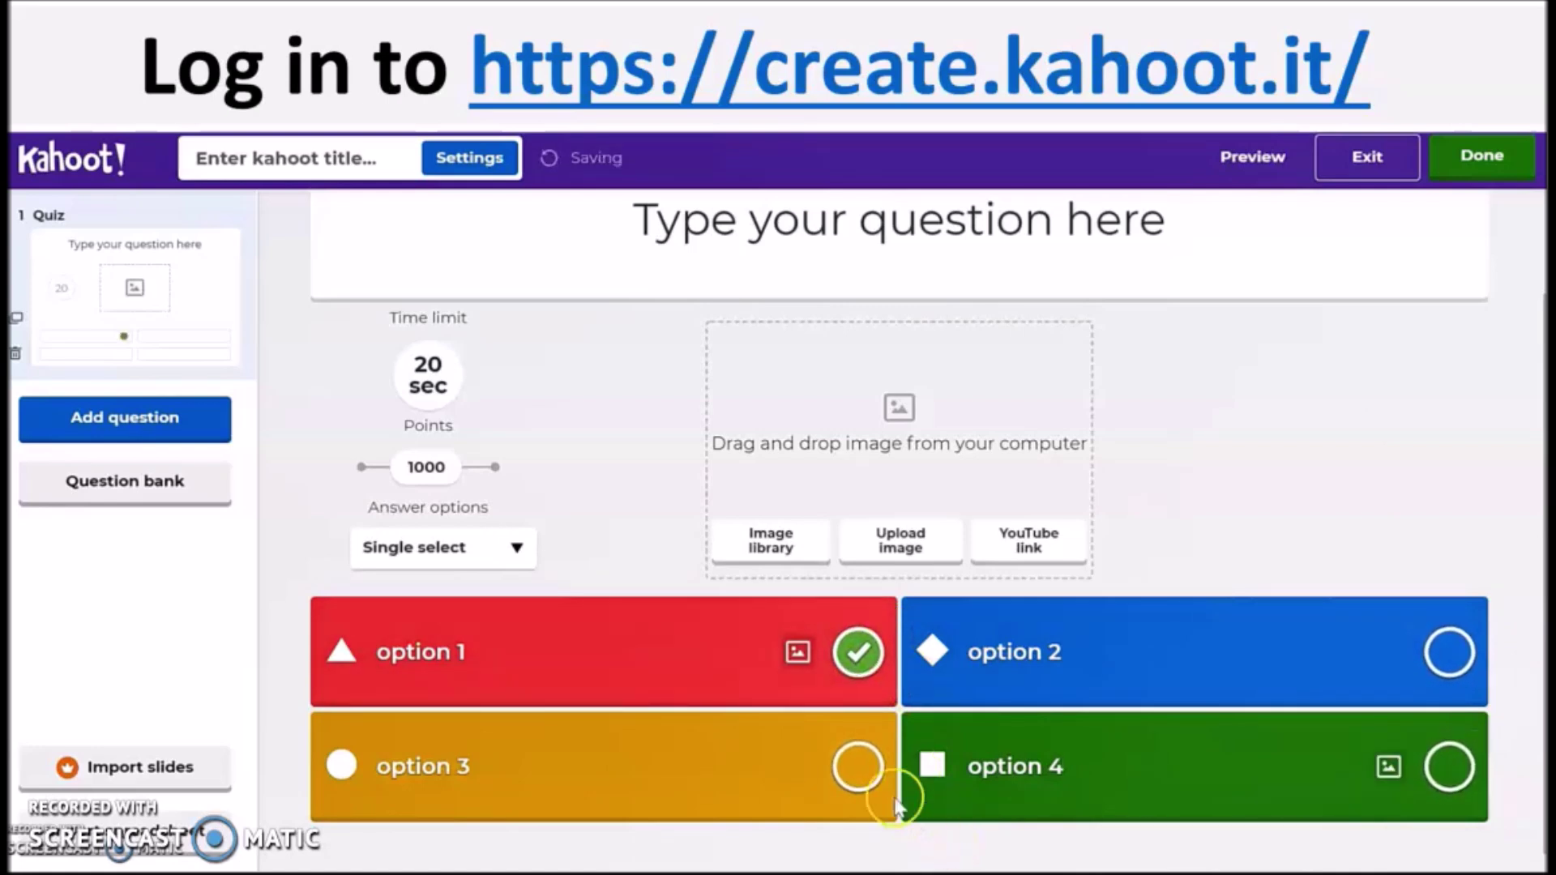
pyautogui.click(429, 380)
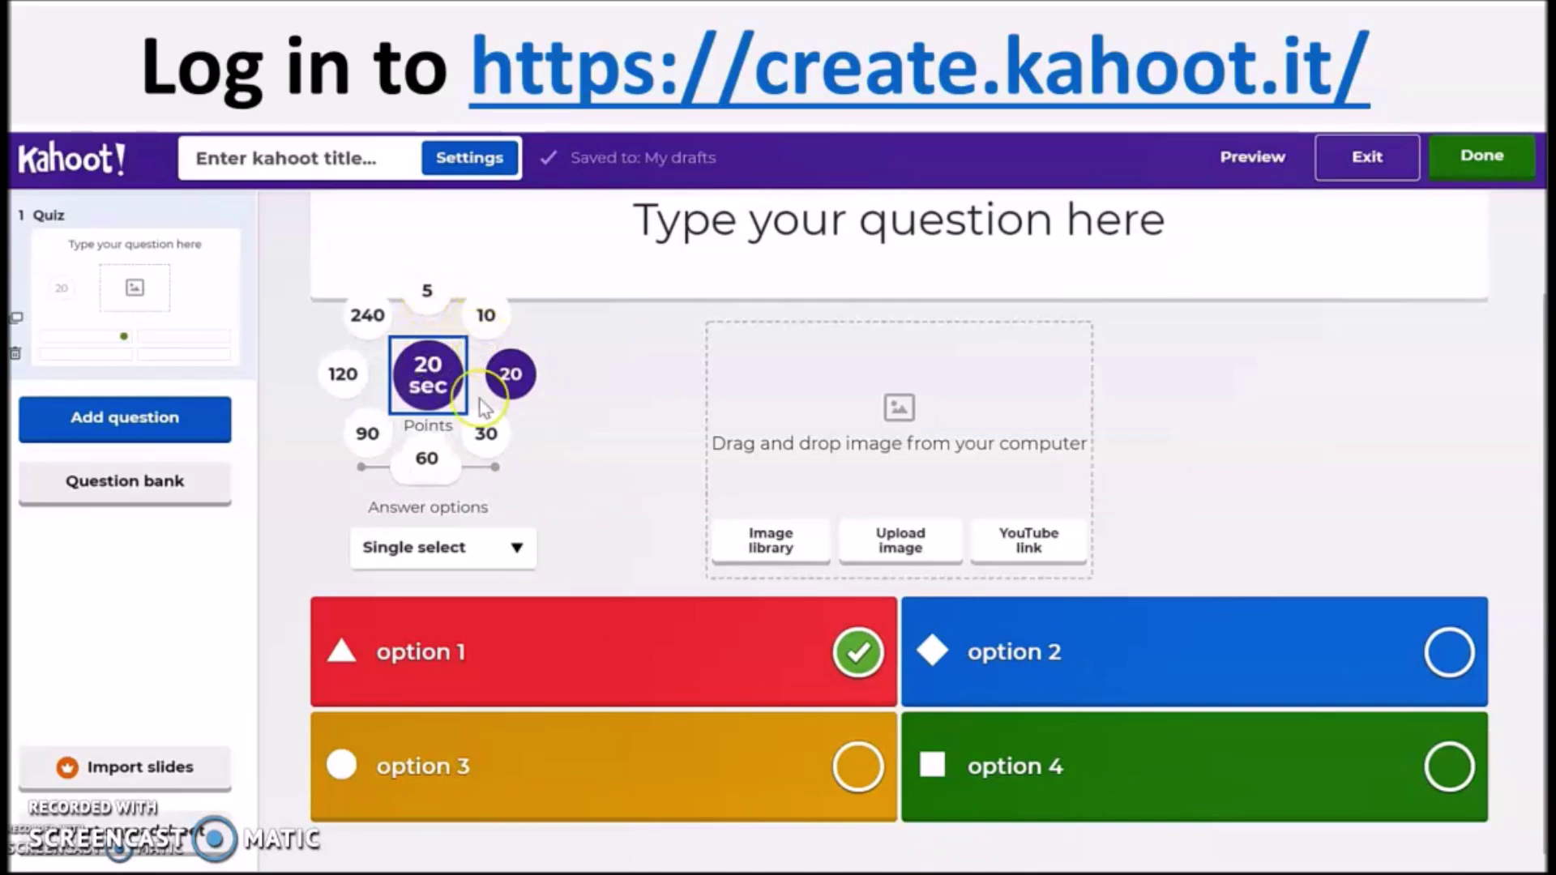
pyautogui.click(508, 374)
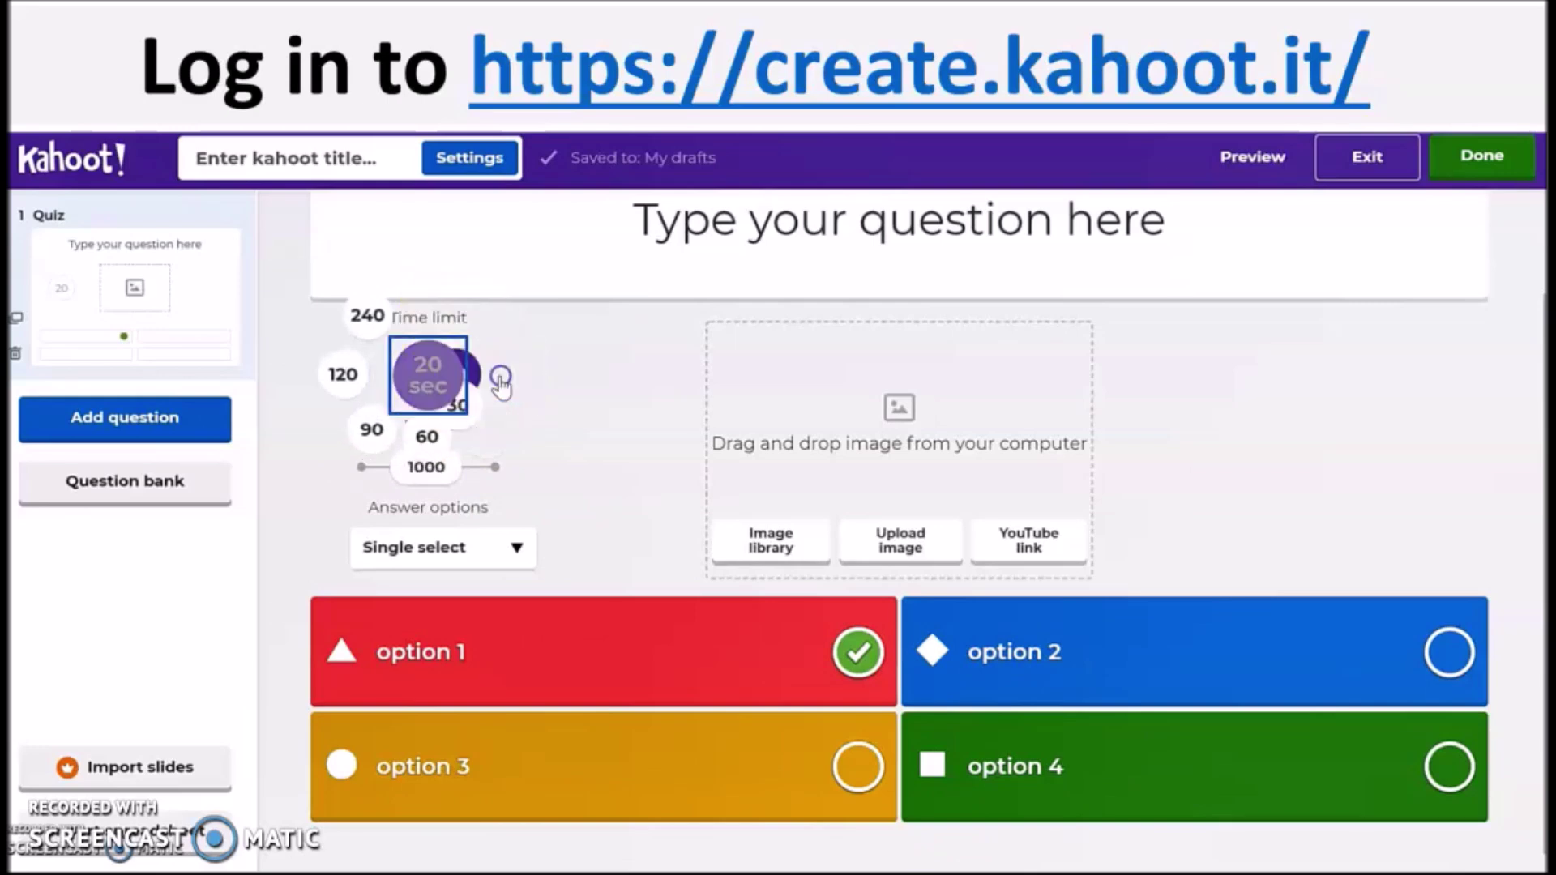
pyautogui.moveTo(438, 468)
pyautogui.mouseDown()
pyautogui.moveTo(492, 469)
pyautogui.moveTo(375, 472)
pyautogui.moveTo(439, 468)
pyautogui.mouseUp()
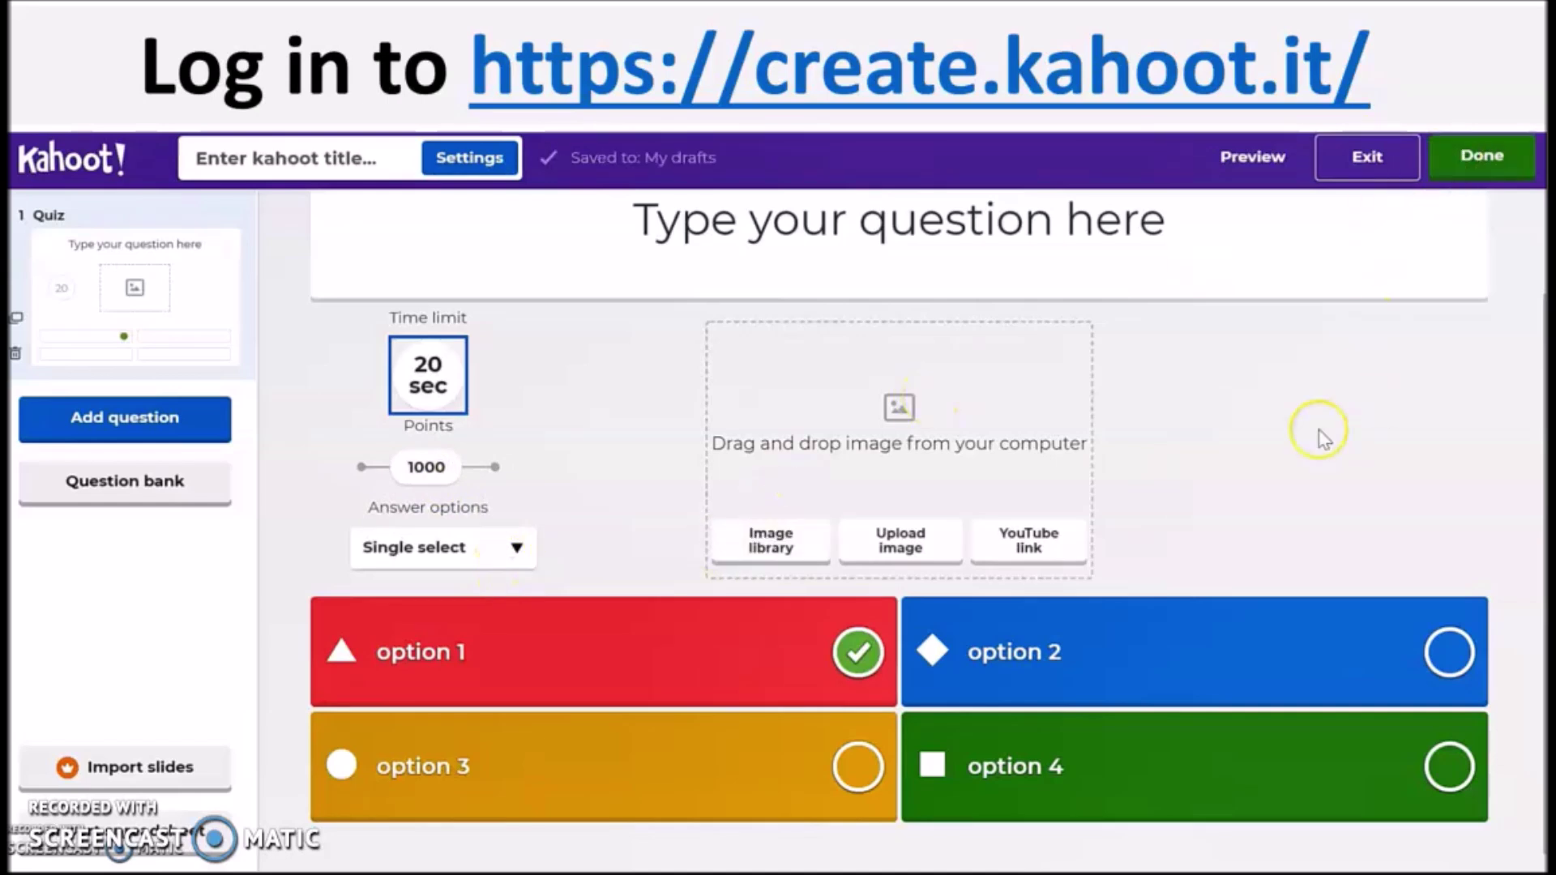
# Add a second quiz question reading 'Another Question'.
pyautogui.click(180, 422)
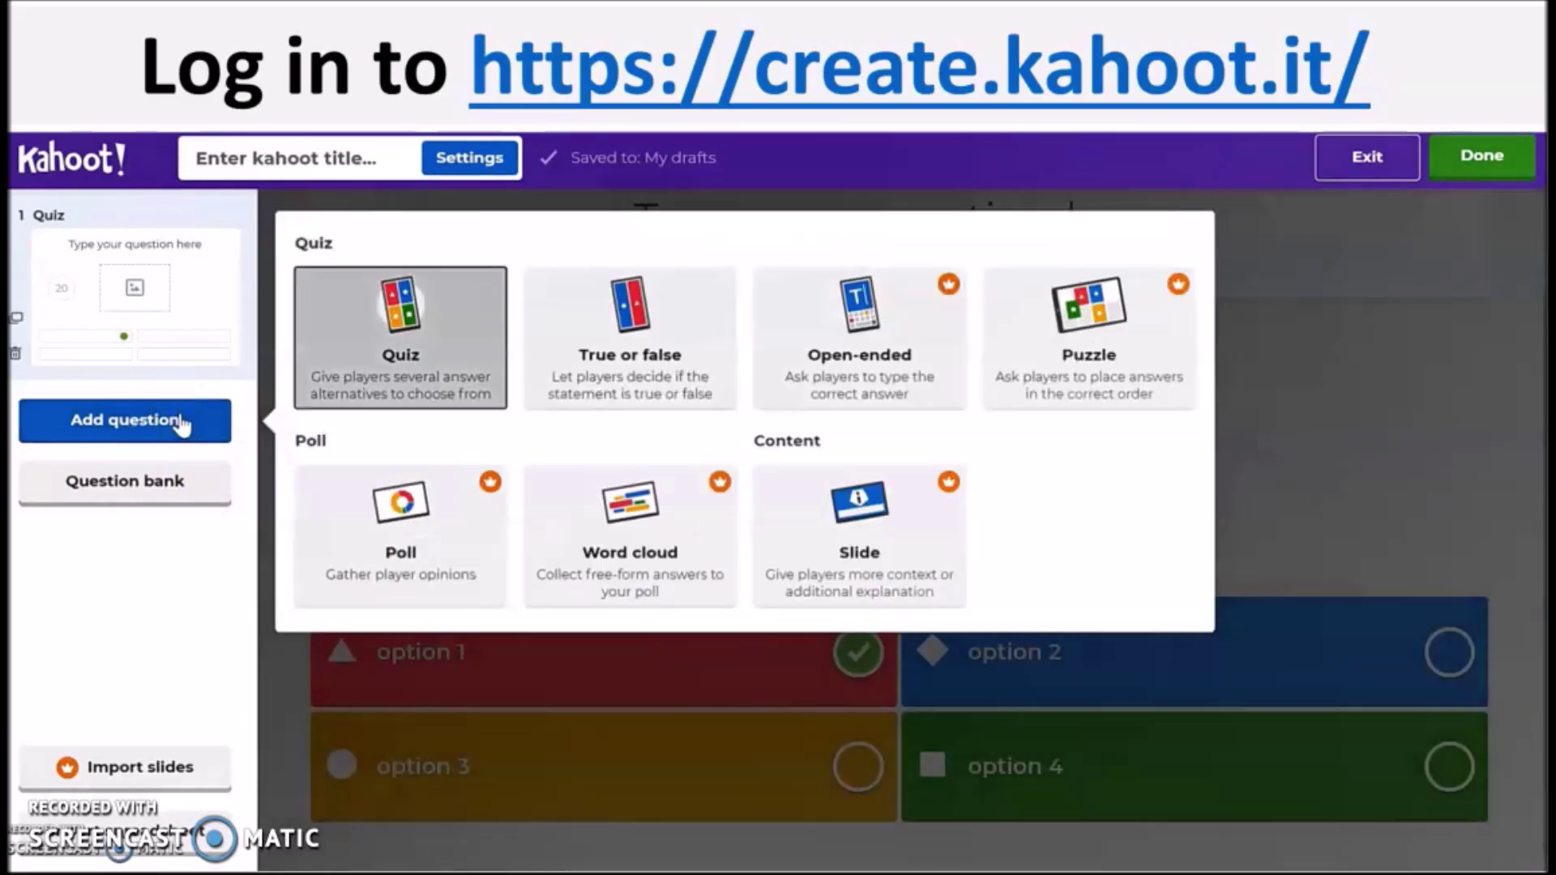
pyautogui.click(445, 338)
pyautogui.click(708, 334)
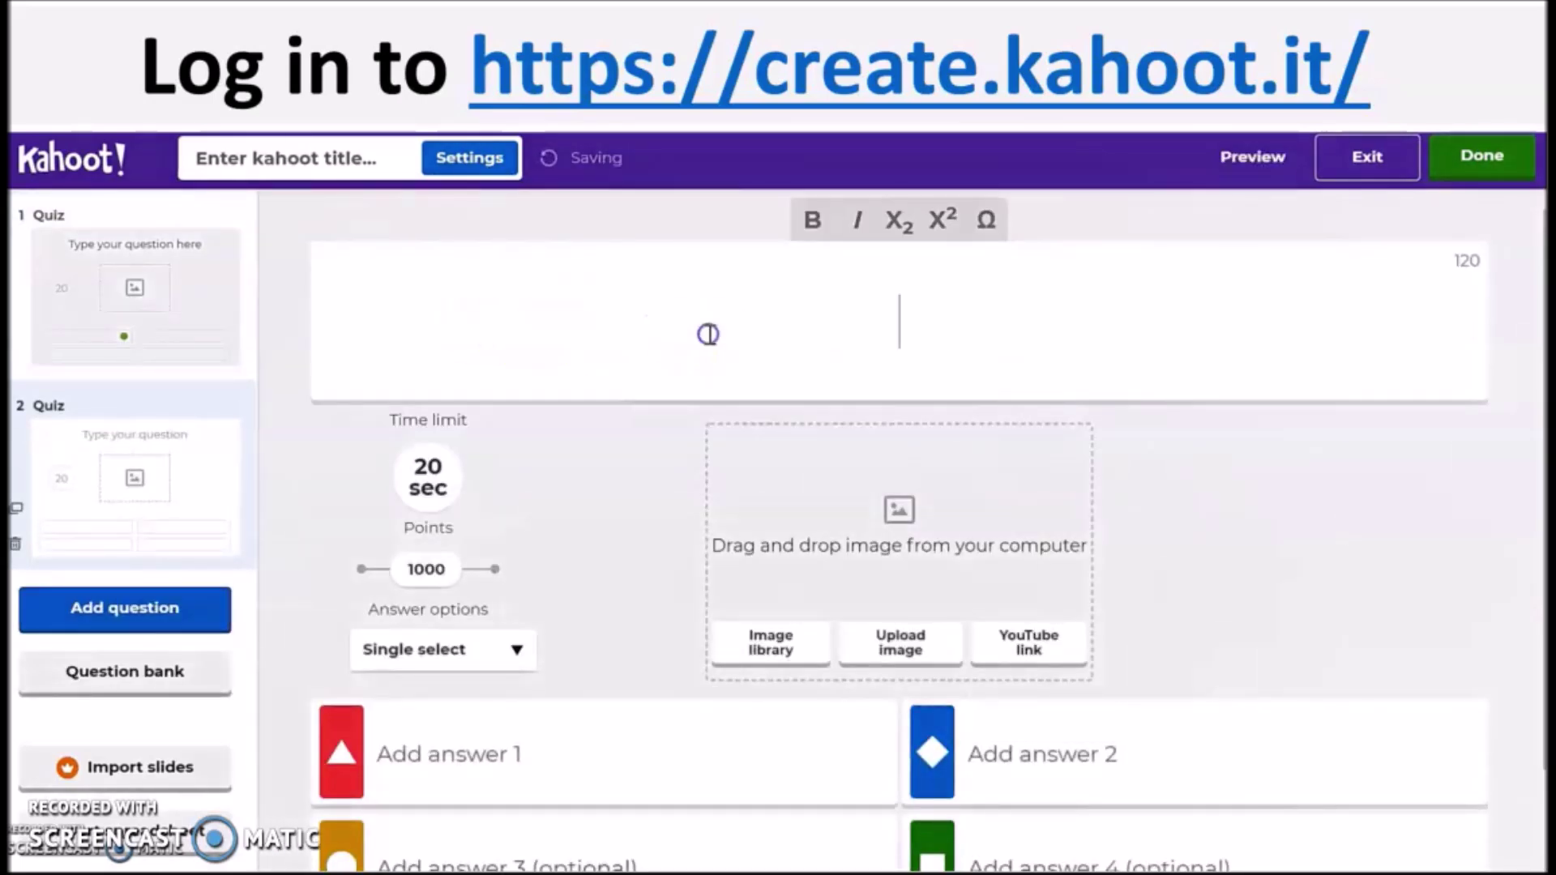
pyautogui.write('Another QUestio')
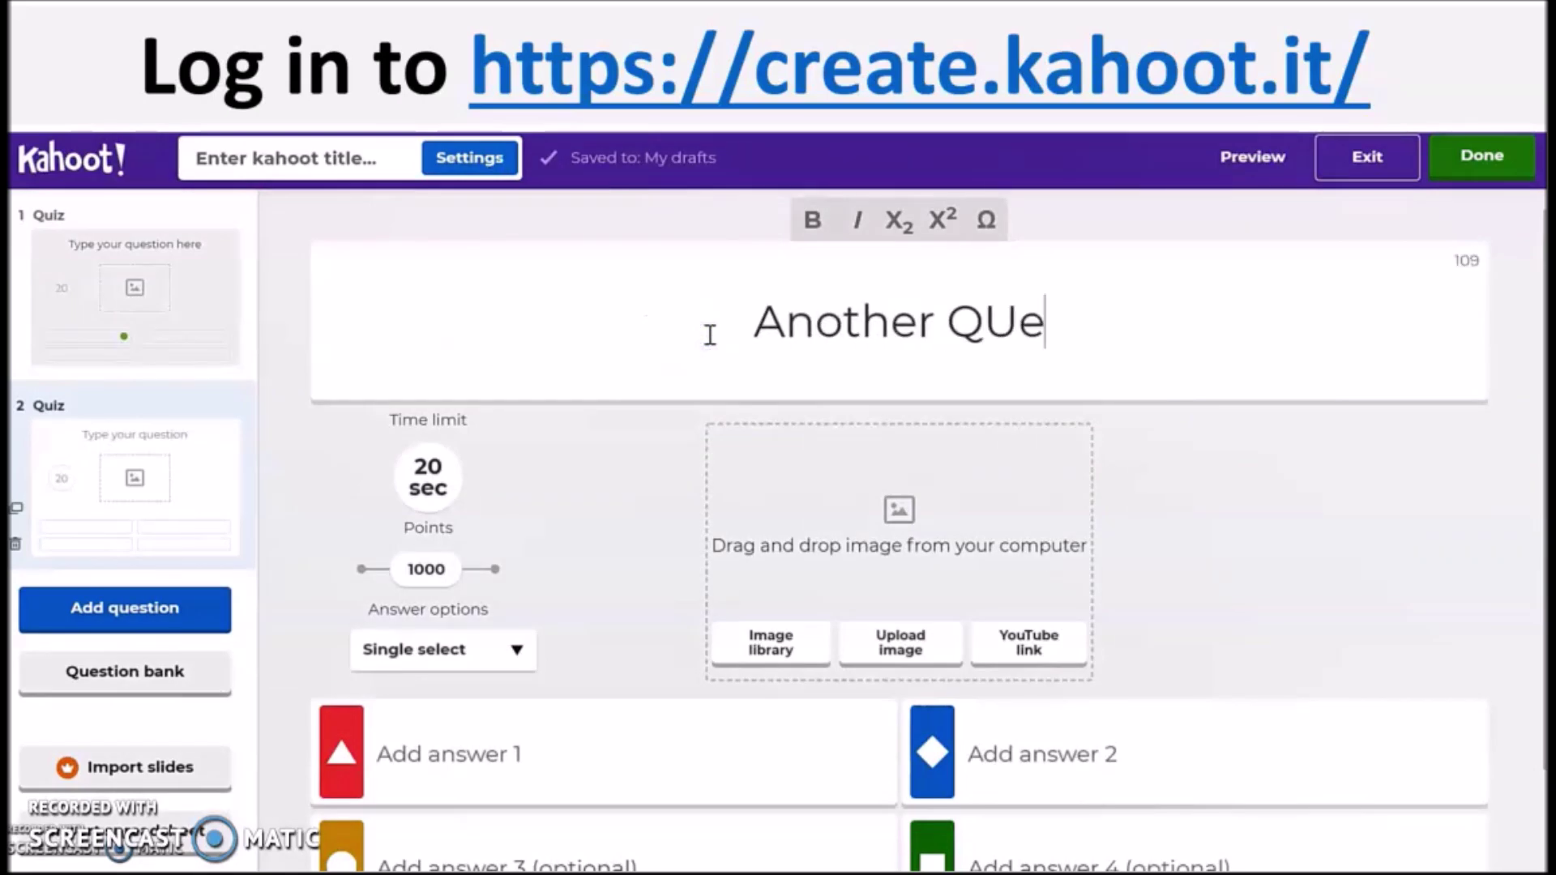
pyautogui.press('BackSpace')
pyautogui.press('BackSpace')
pyautogui.press('BackSpace')
pyautogui.press('BackSpace')
pyautogui.press('BackSpace')
pyautogui.press('BackSpace')
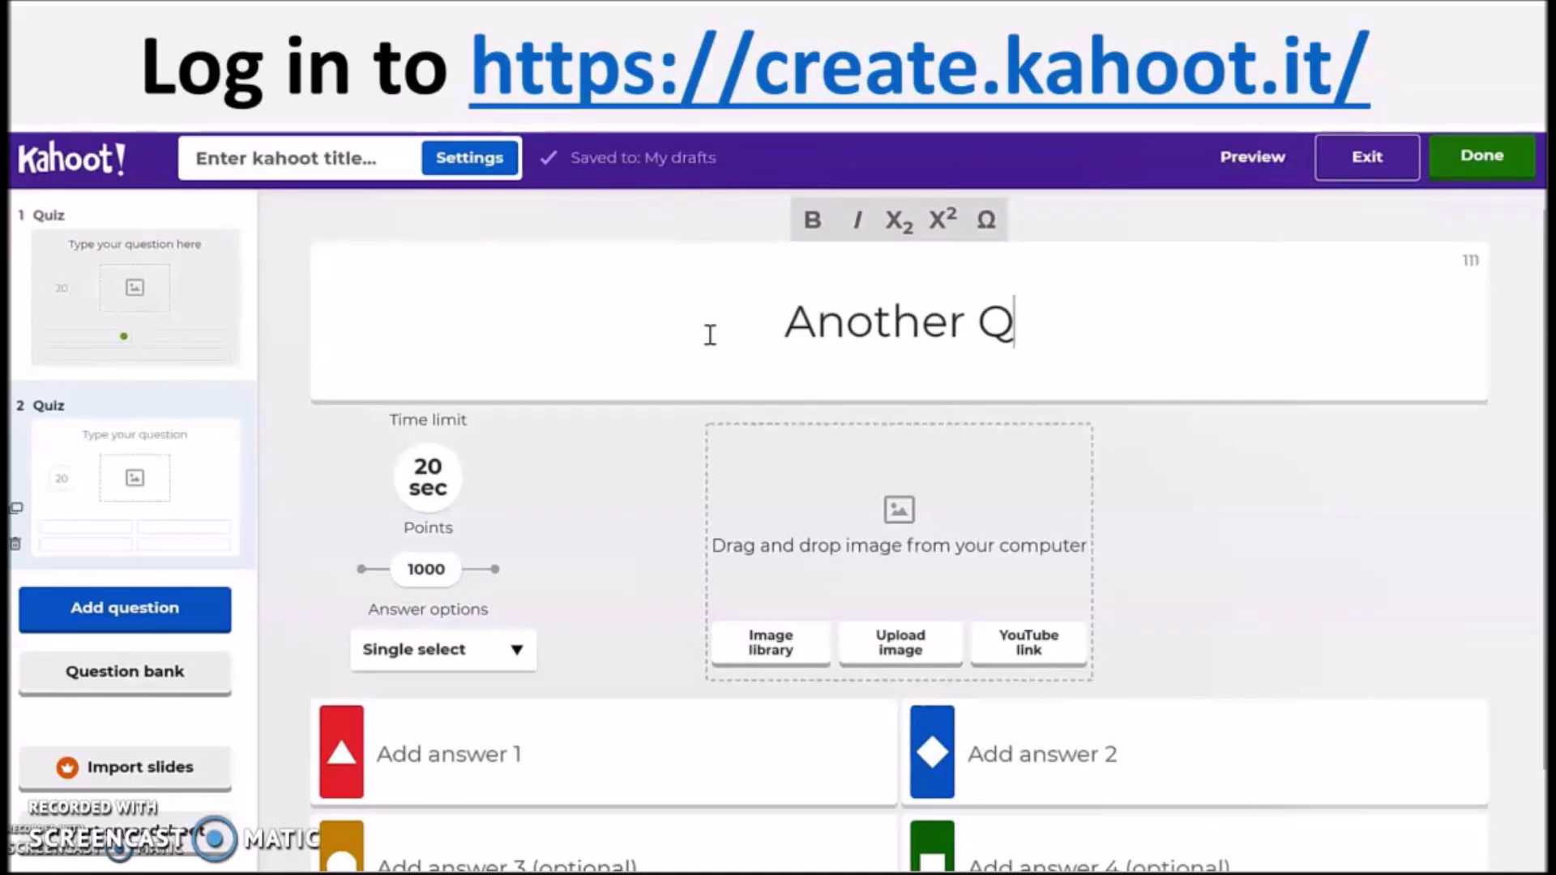
pyautogui.write('uestion')
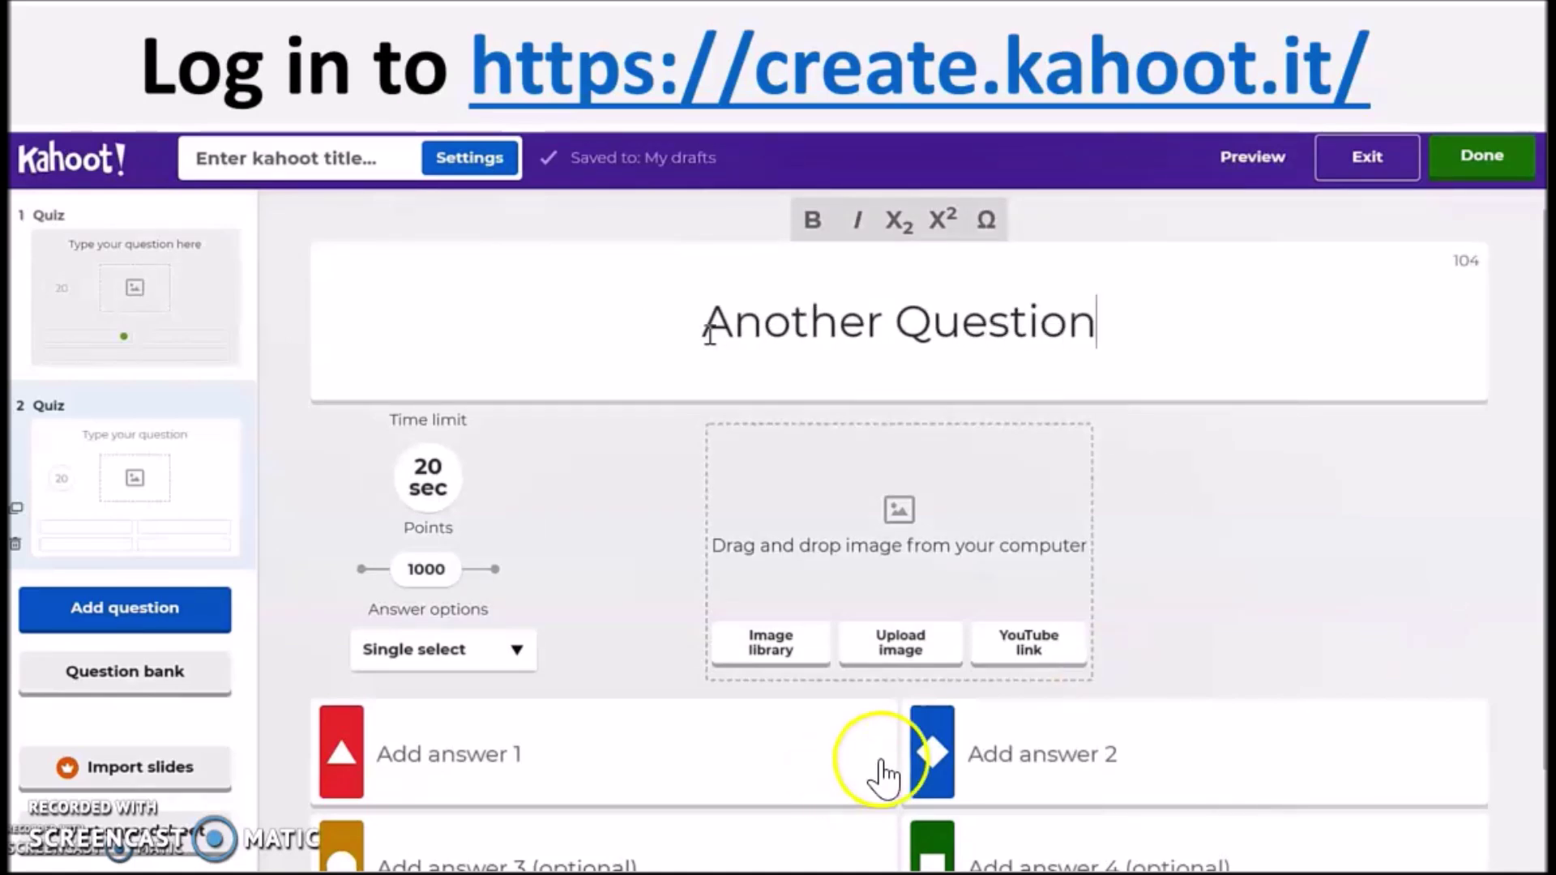
# Give it answers Option 1 and Option 2, with Option 2 correct and a 10-second limit.
pyautogui.click(490, 758)
pyautogui.write('o')
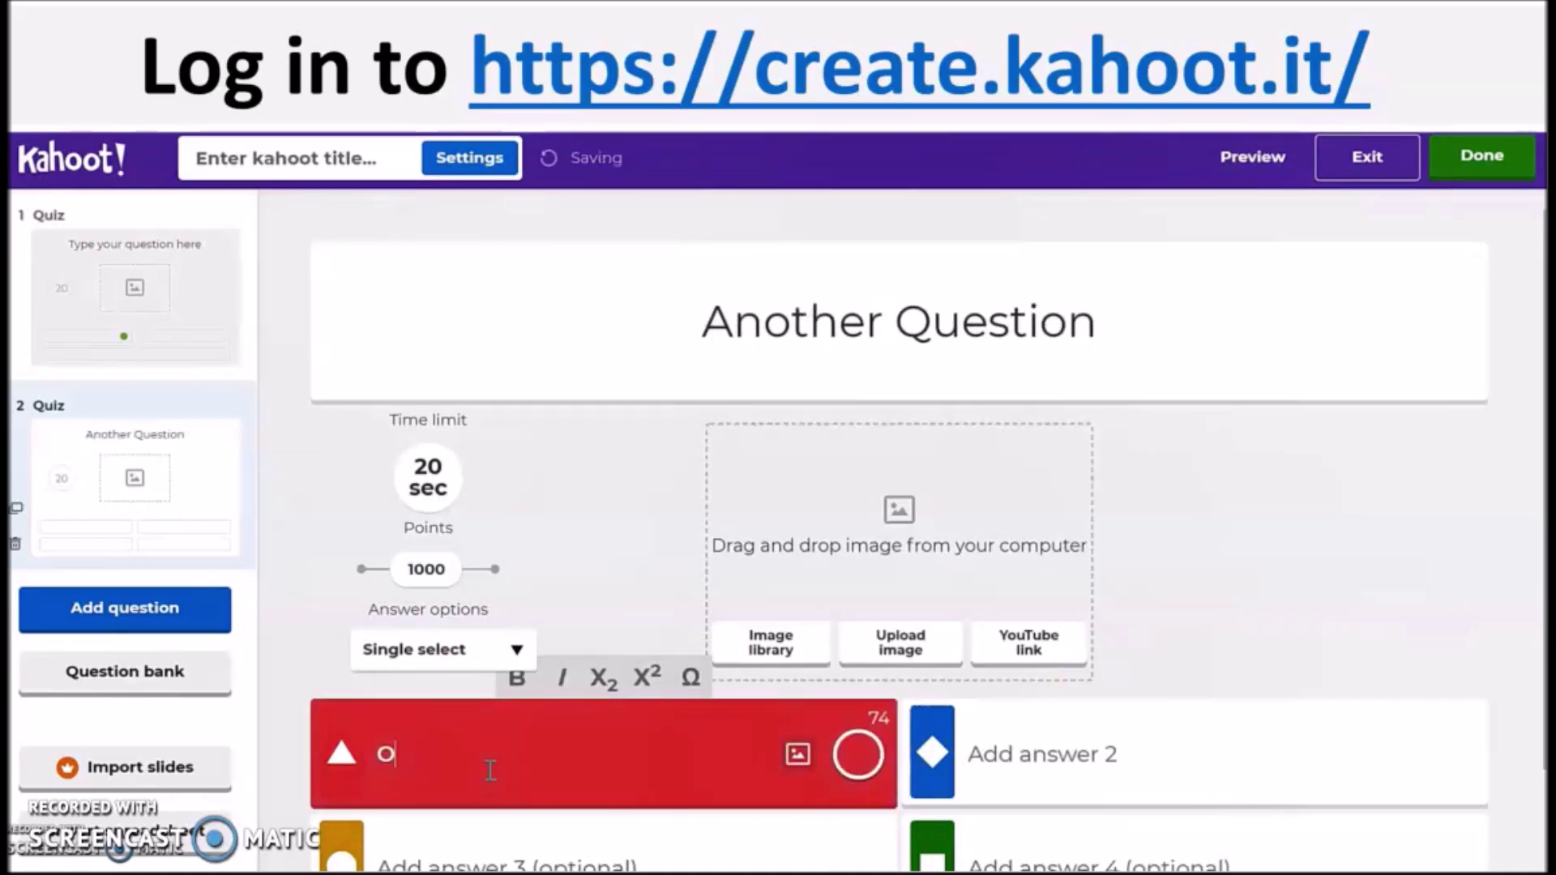
pyautogui.press('Tab')
pyautogui.press('Tab')
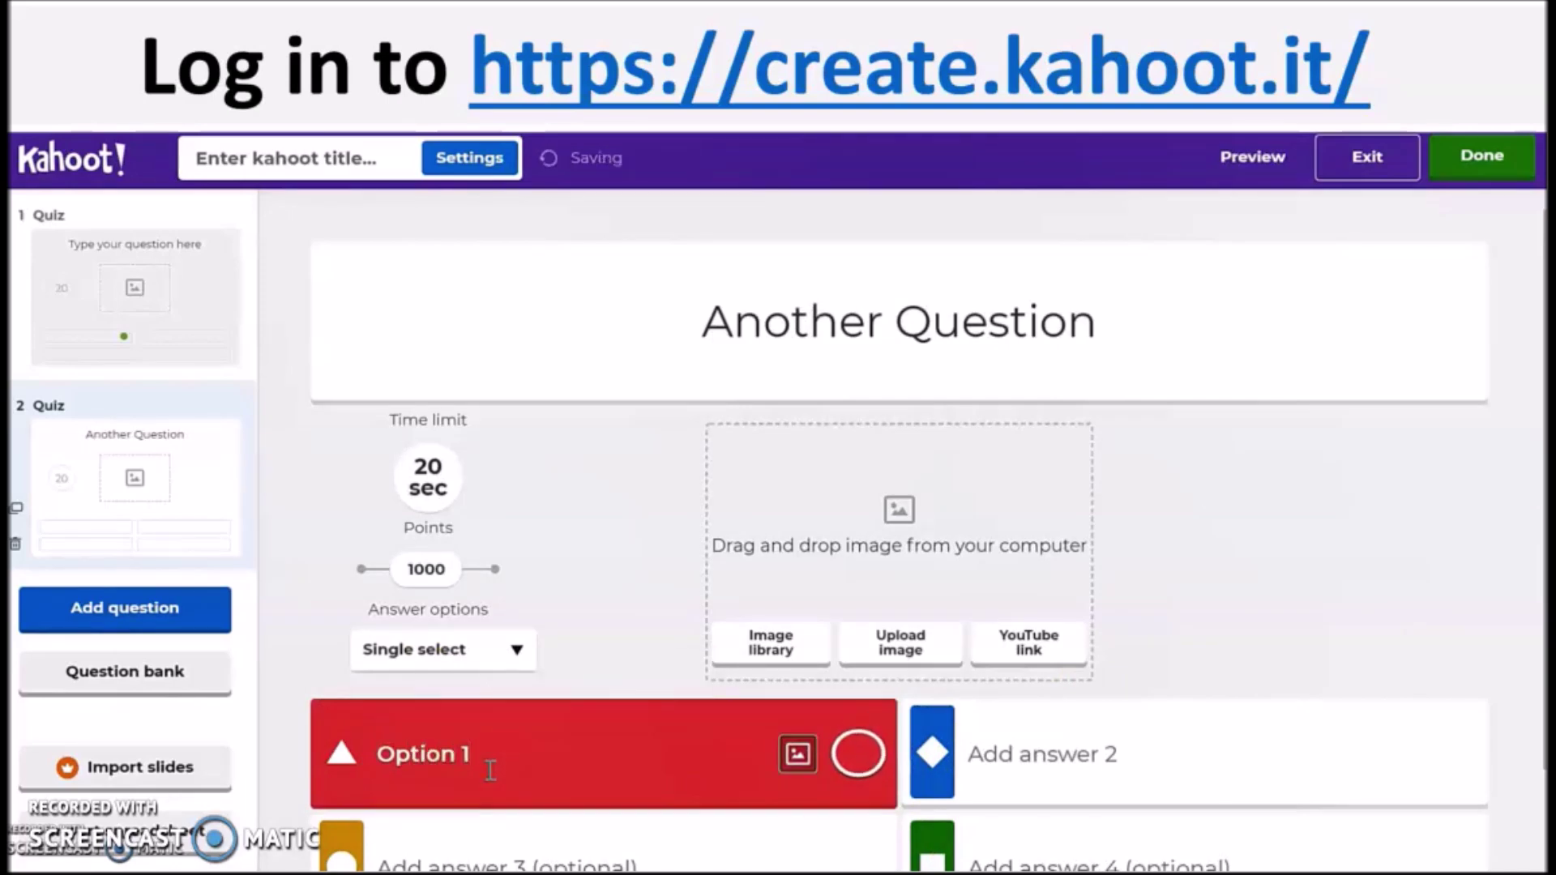
pyautogui.write('OPt')
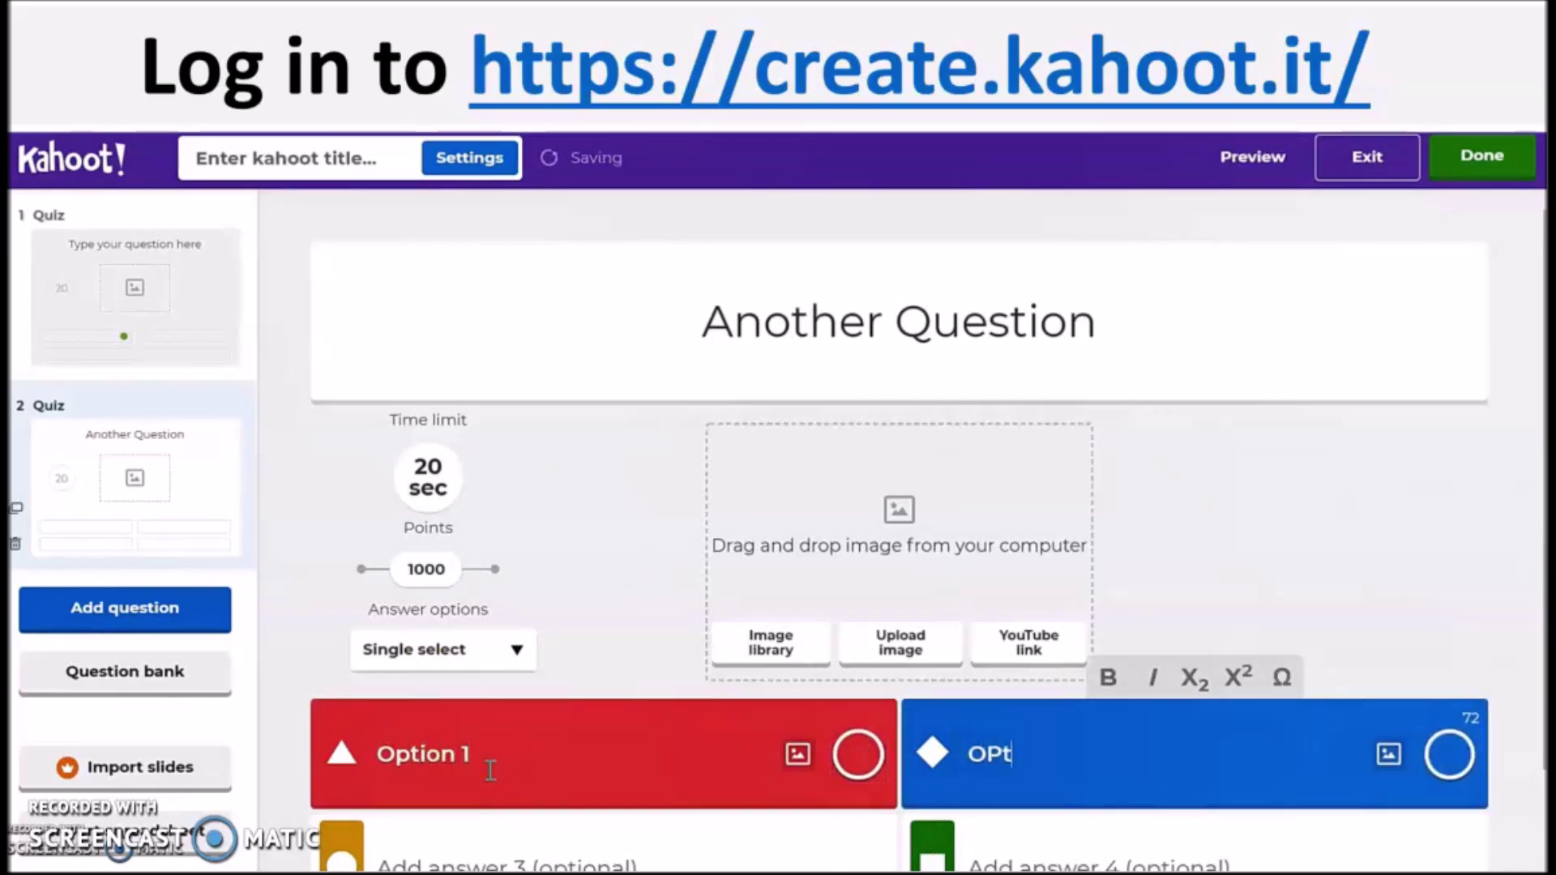
pyautogui.write('ption 2')
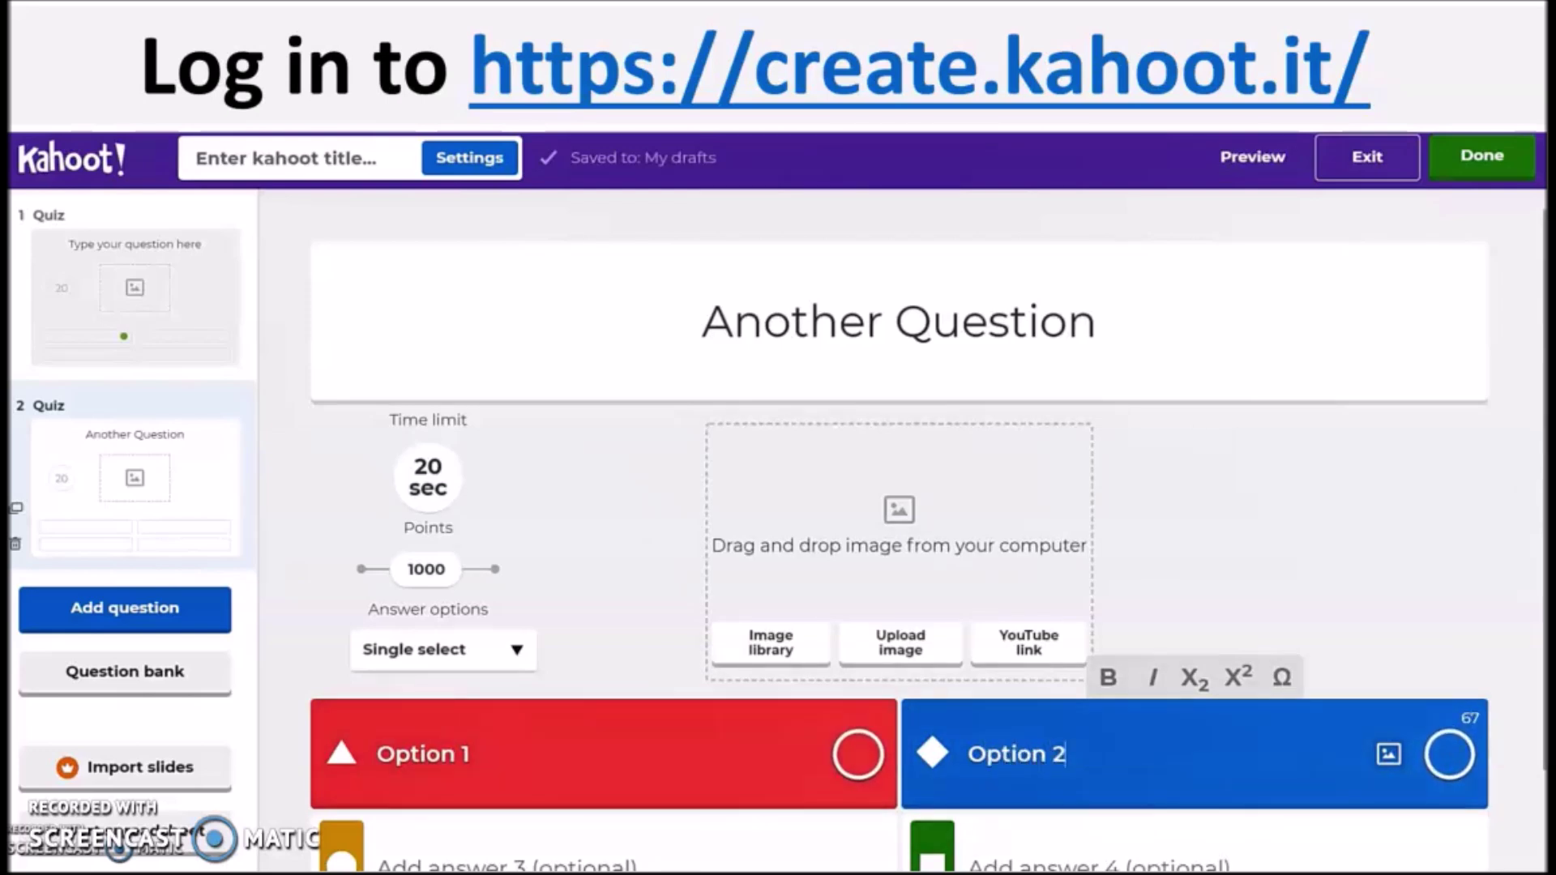
pyautogui.click(1448, 757)
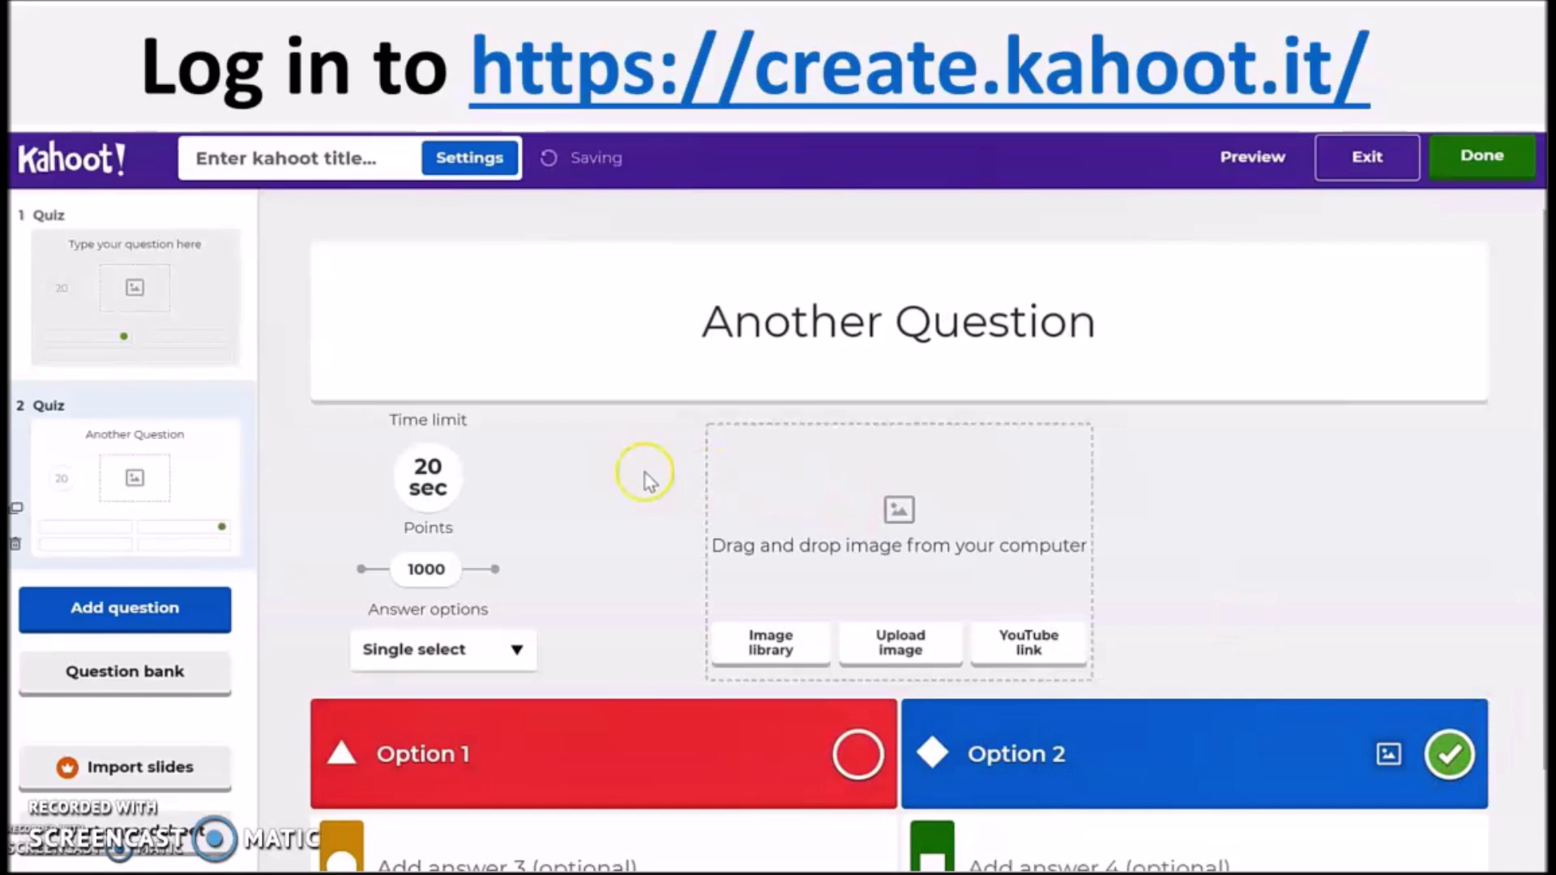
pyautogui.click(430, 471)
pyautogui.click(486, 420)
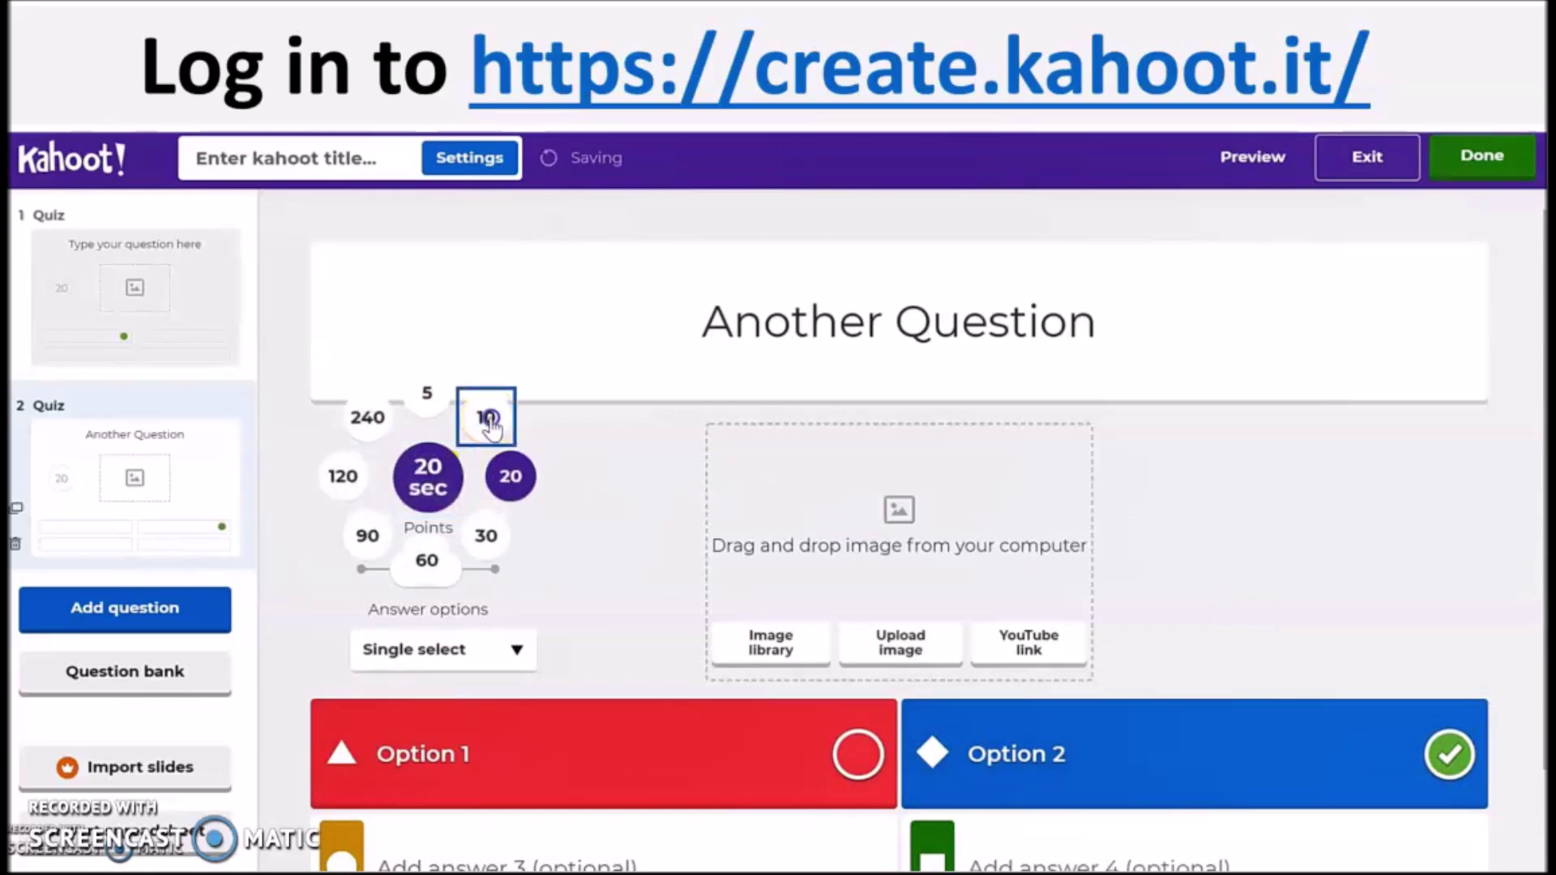
# Add a true-or-false question reading 'True or False Question'.
pyautogui.click(153, 609)
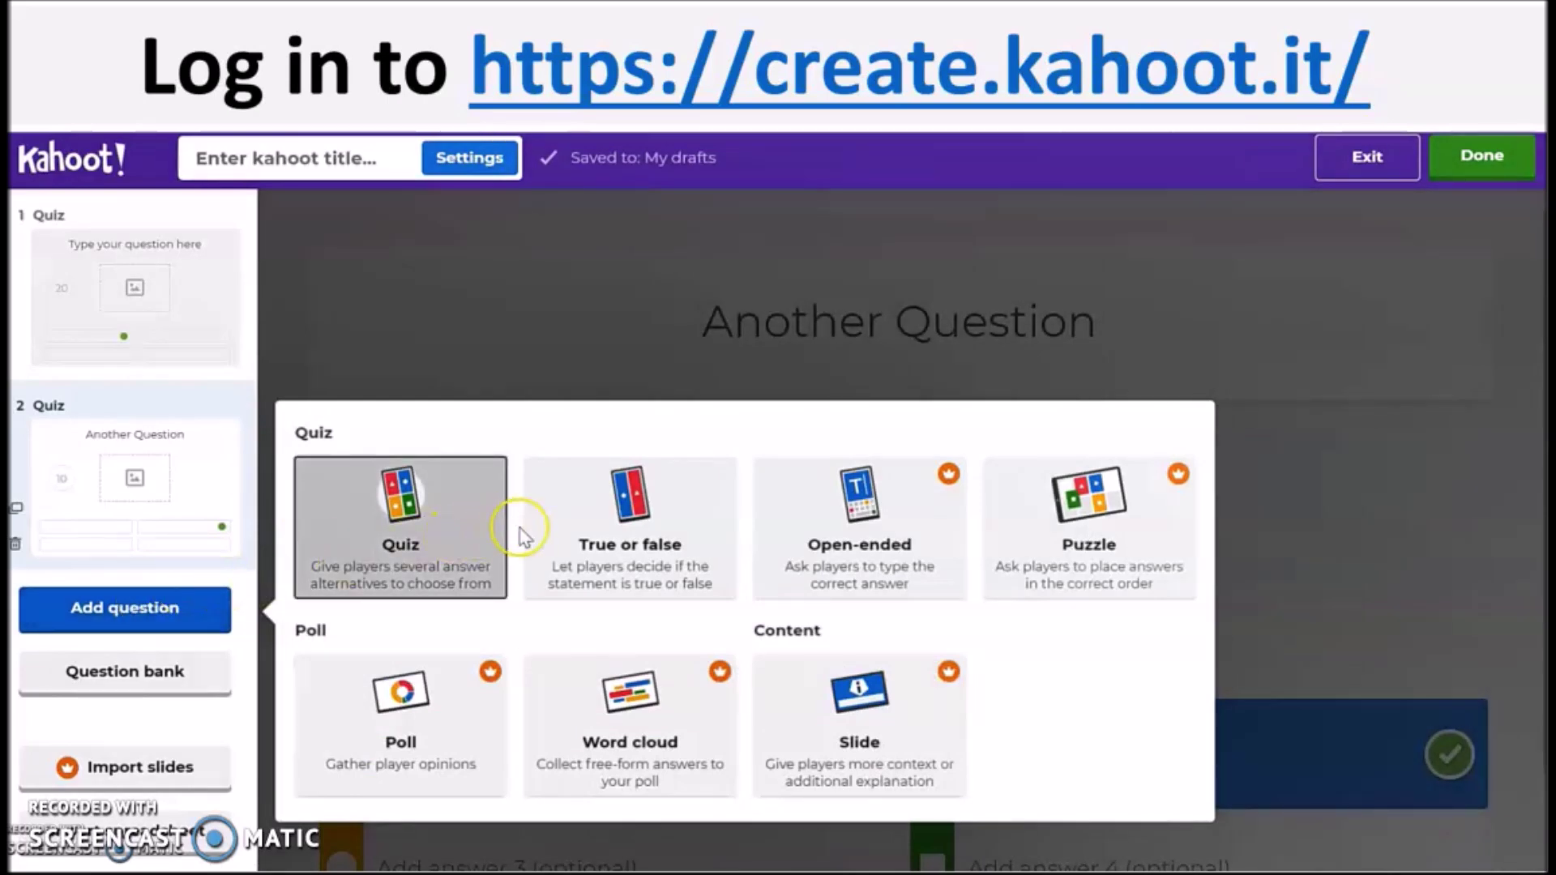
pyautogui.click(643, 519)
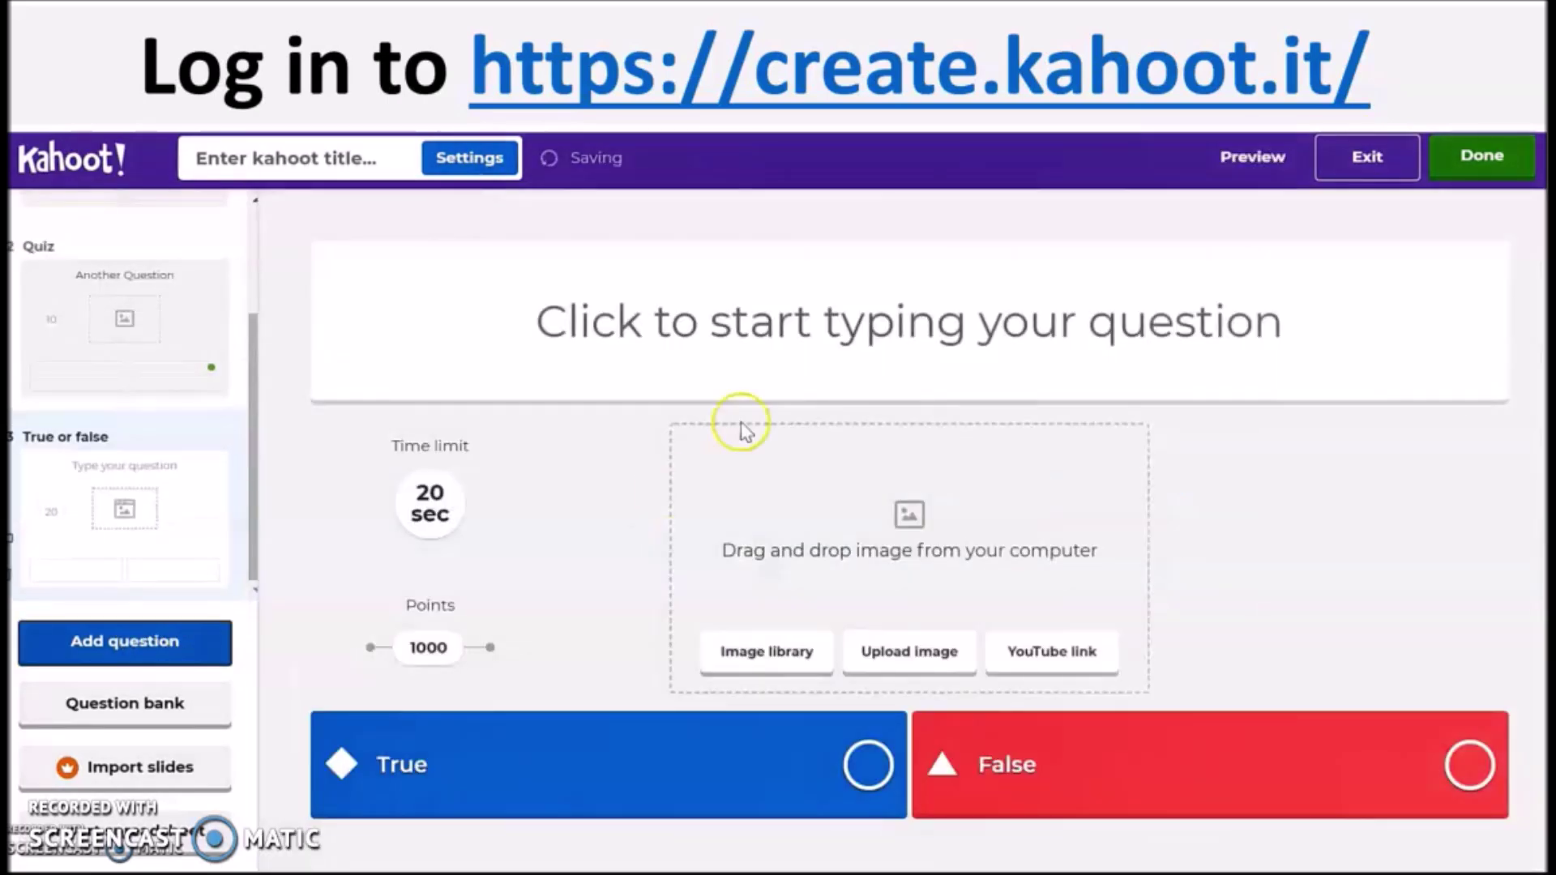
pyautogui.click(910, 365)
pyautogui.write('True or Flas')
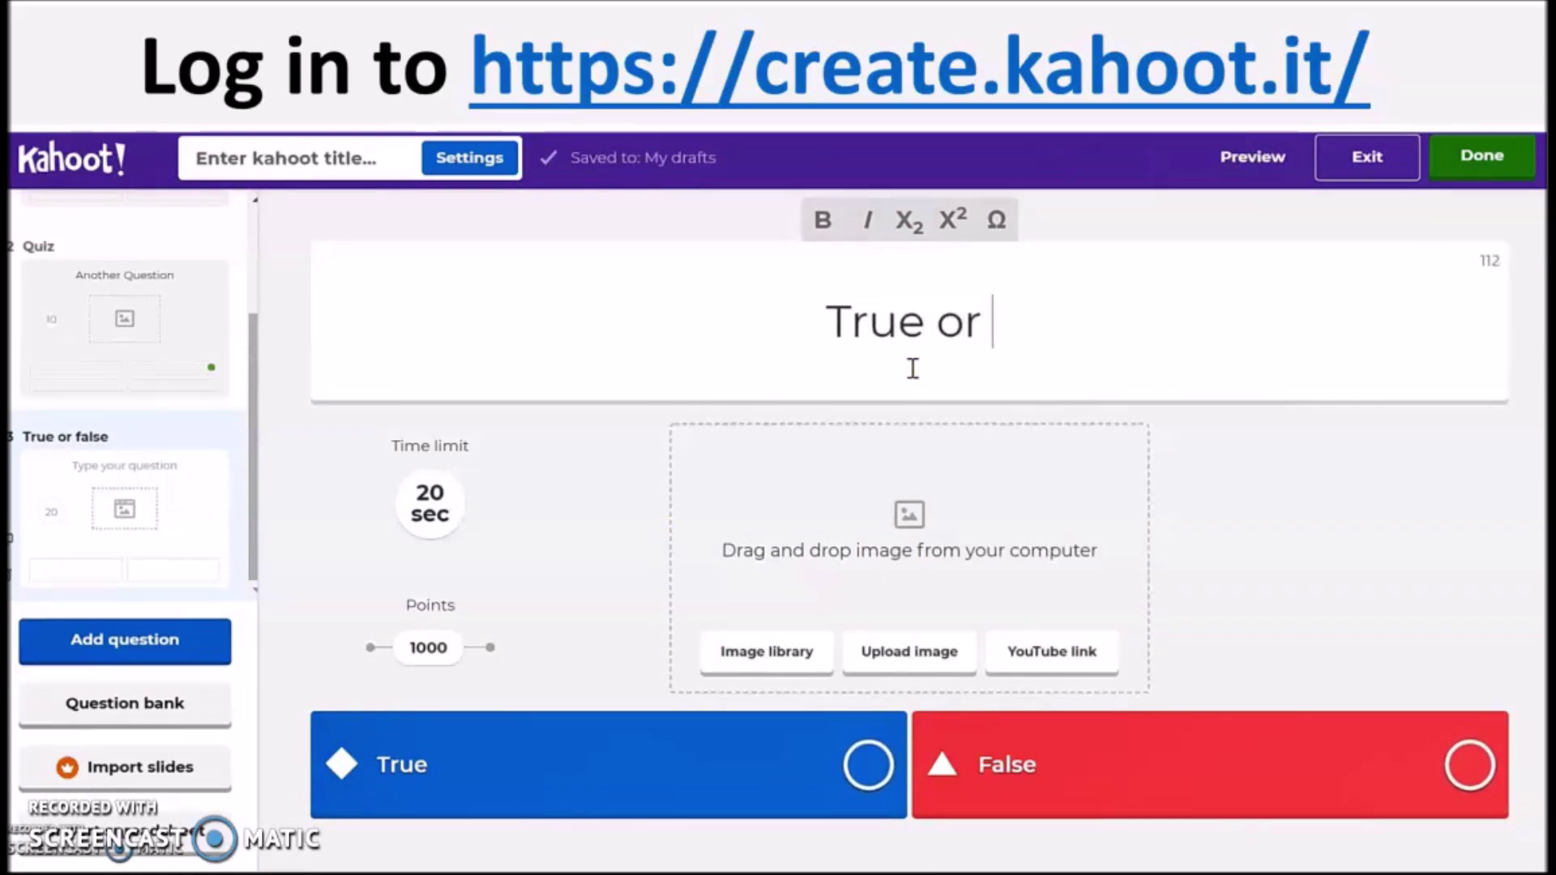
pyautogui.press('BackSpace')
pyautogui.press('BackSpace')
pyautogui.press('BackSpace')
pyautogui.write('alse Question')
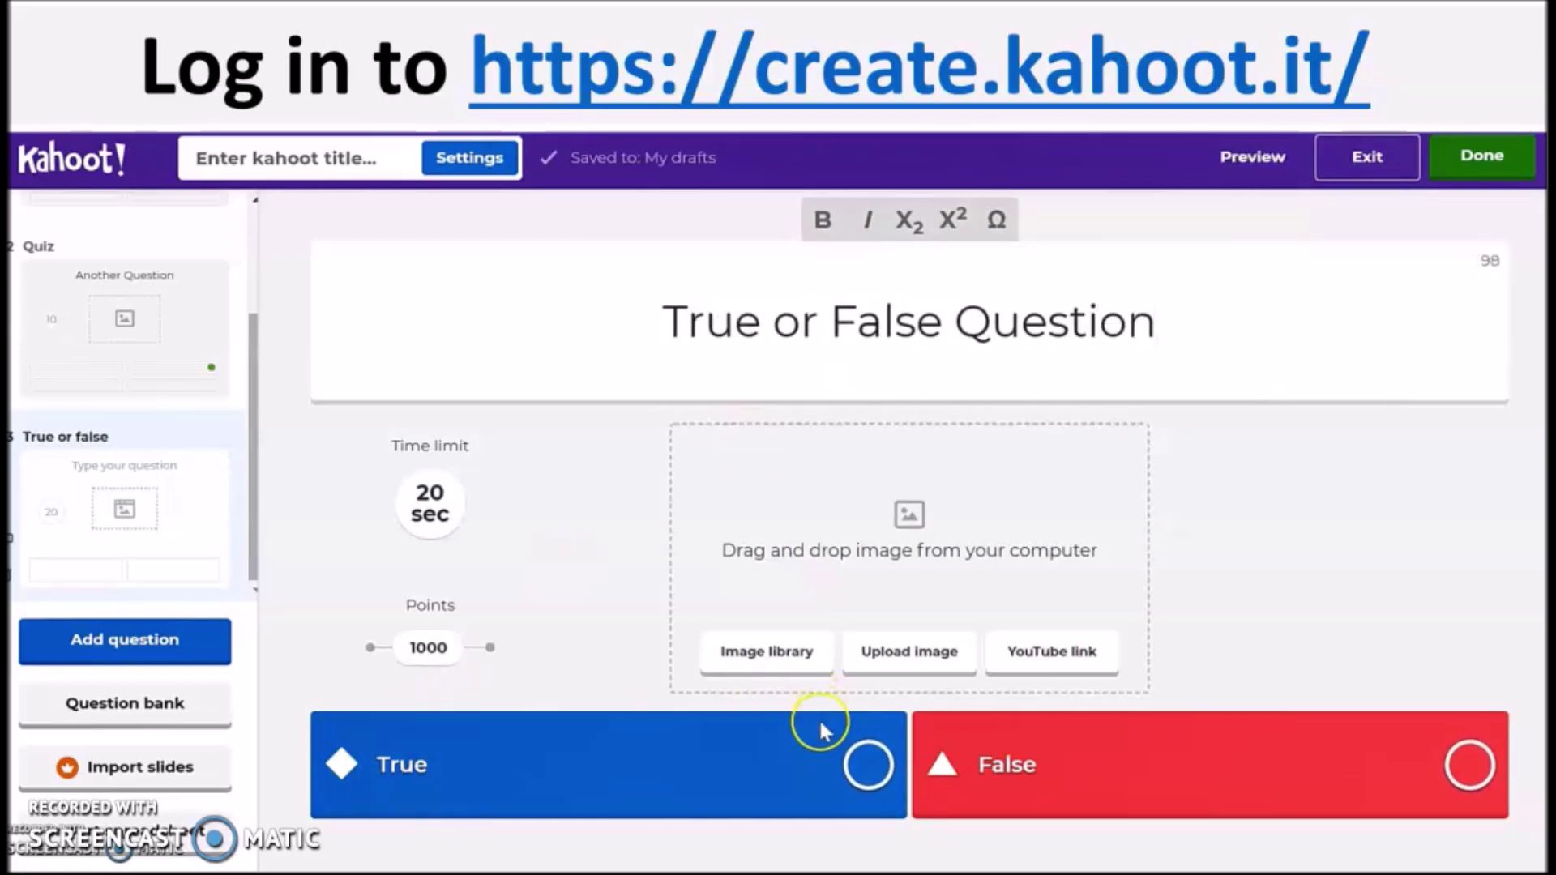
# Mark False as the correct answer and set a 30-second time limit.
pyautogui.click(1491, 767)
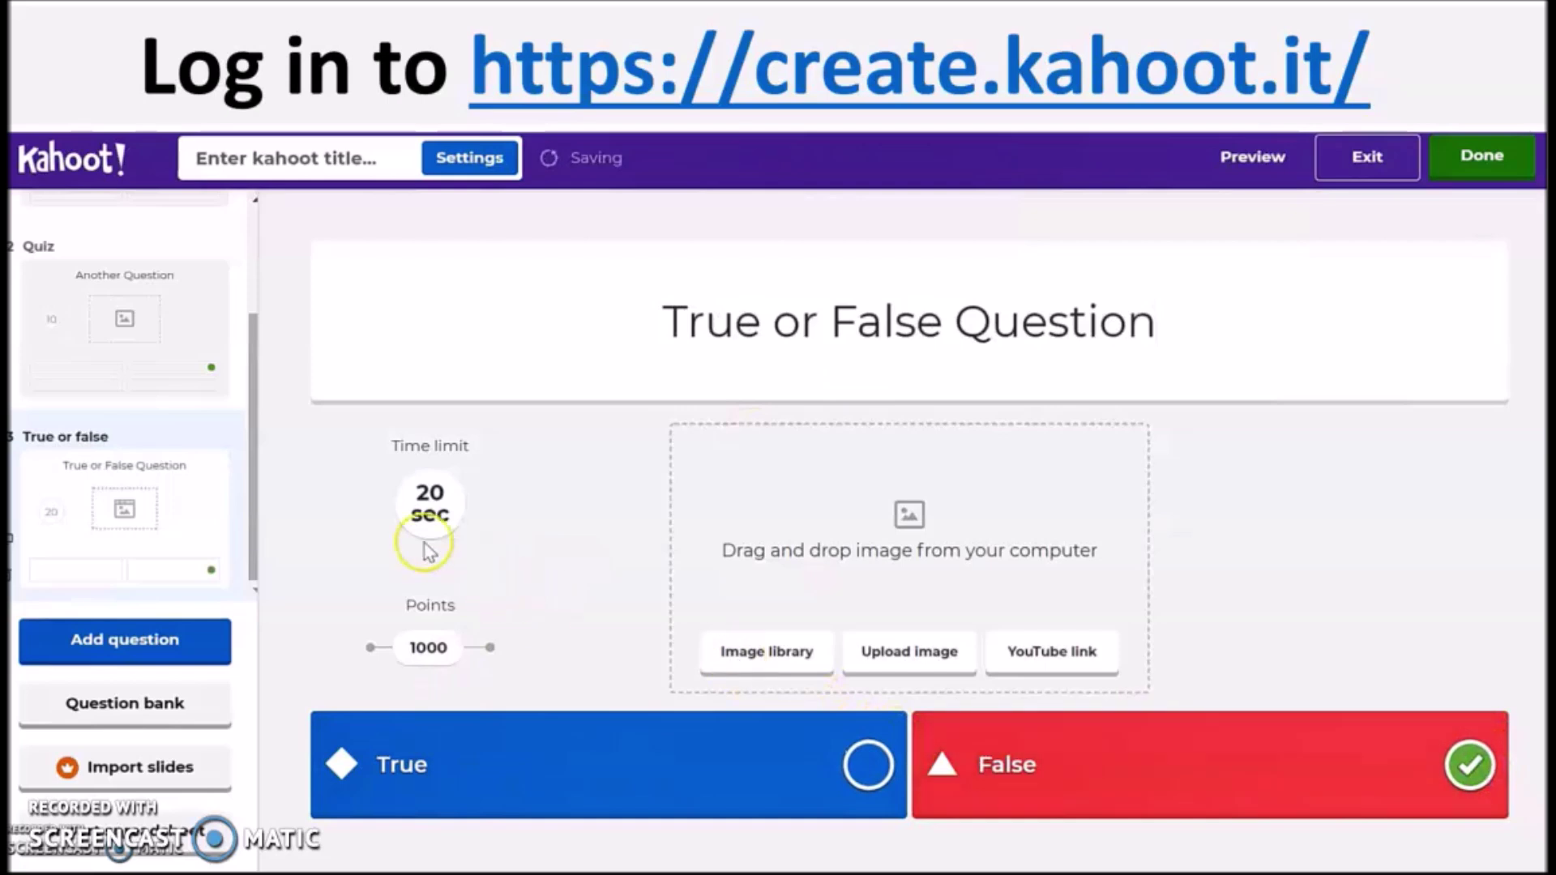
pyautogui.click(445, 501)
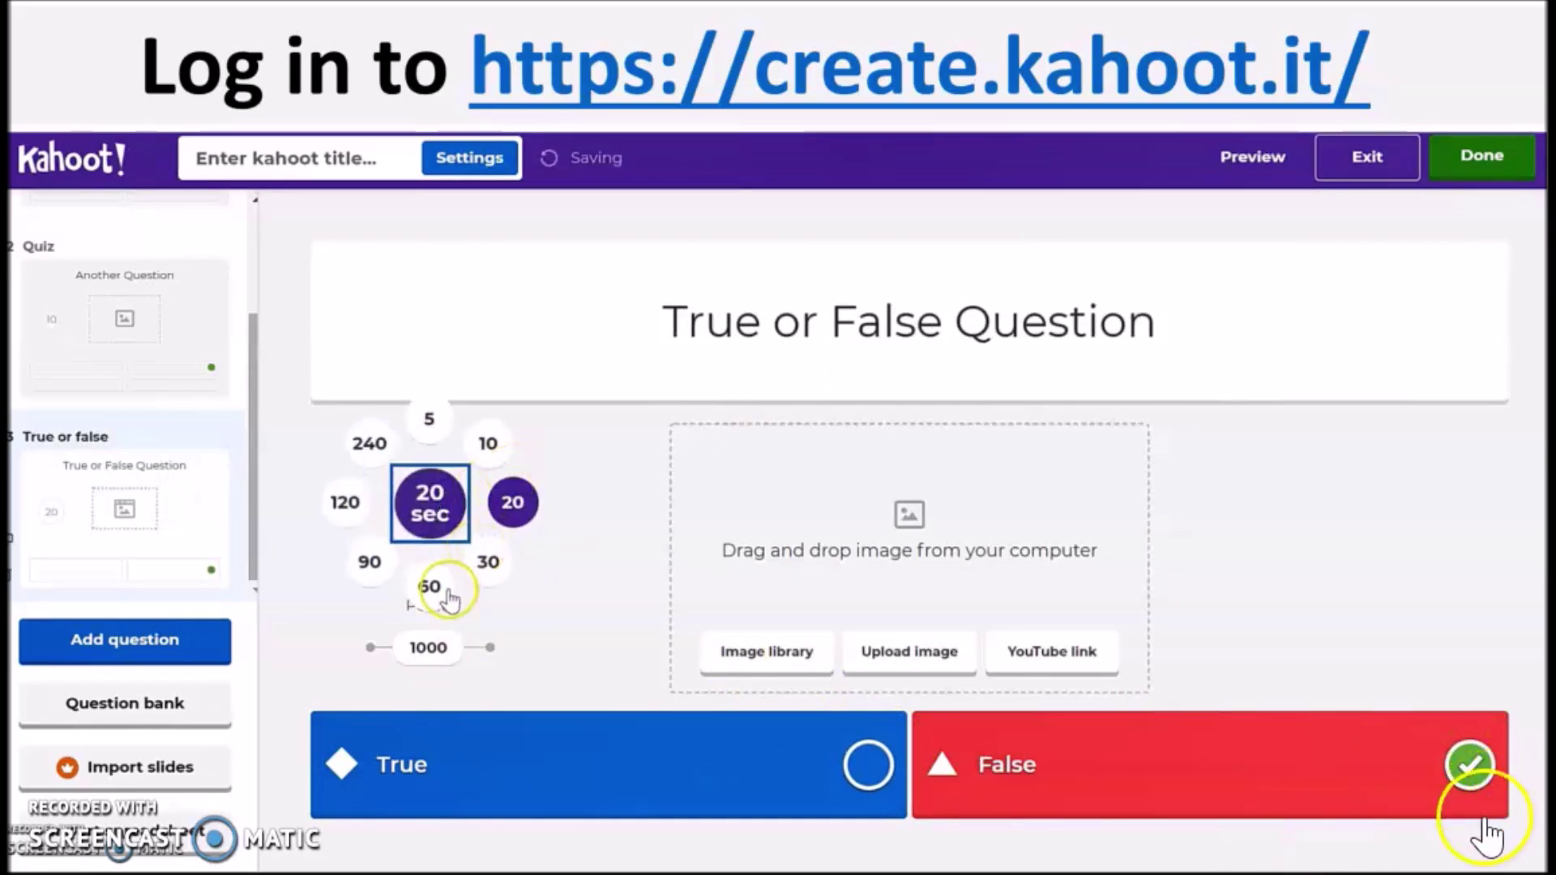
pyautogui.click(489, 561)
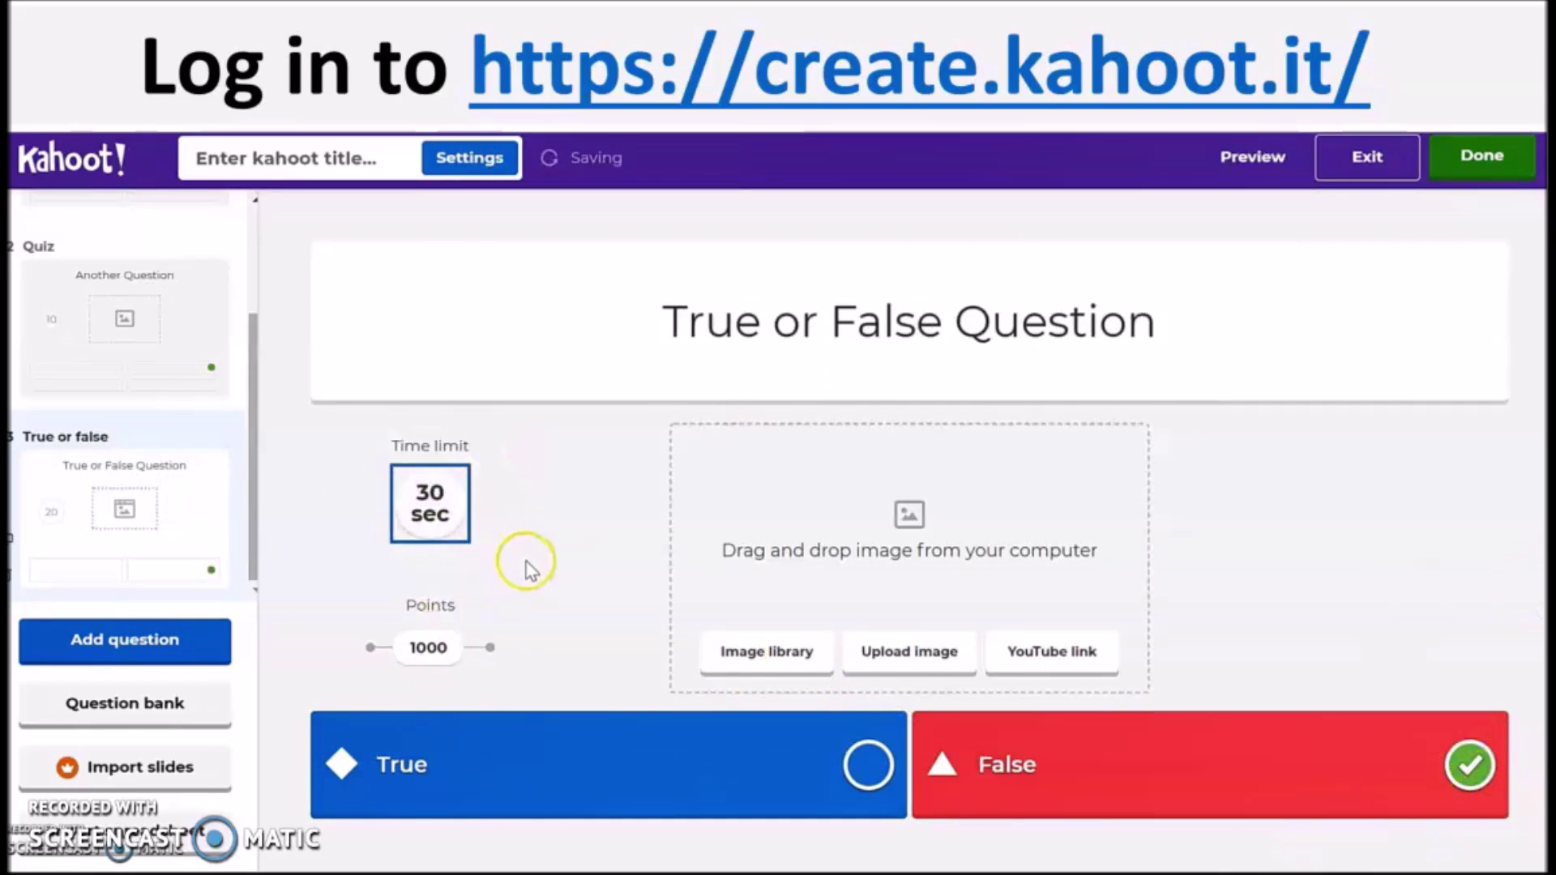
# Title the quiz 'Title of your Kahoot Quiz', add a short background description, and save it.
pyautogui.click(1484, 162)
pyautogui.click(771, 398)
pyautogui.write('Title of your Kahoot Quiz')
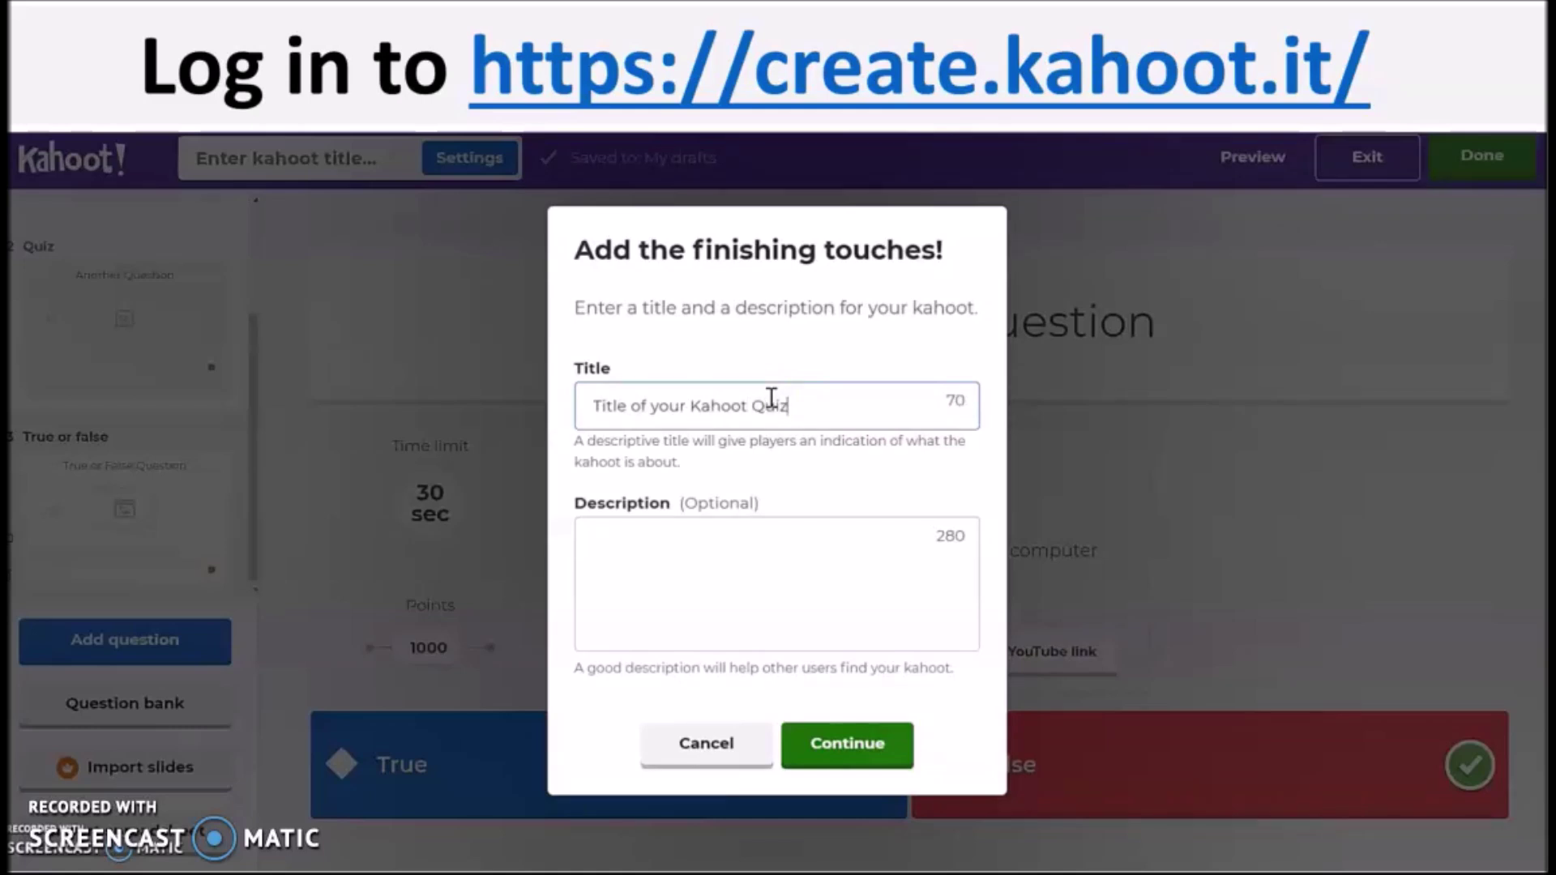
pyautogui.press('Tab')
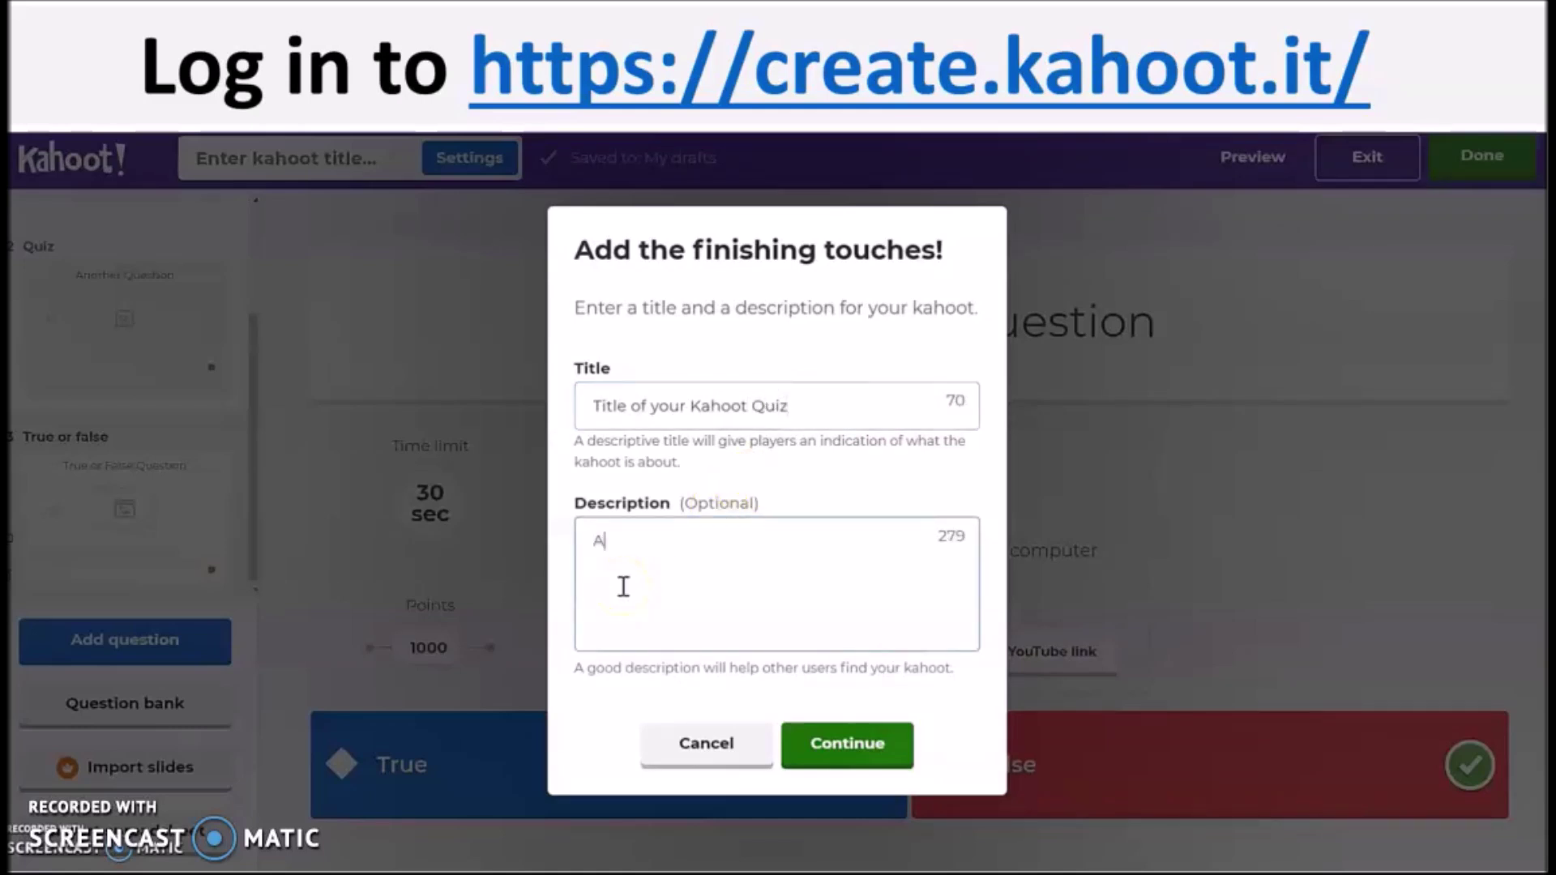
pyautogui.write('A short background of the quiz for desciption')
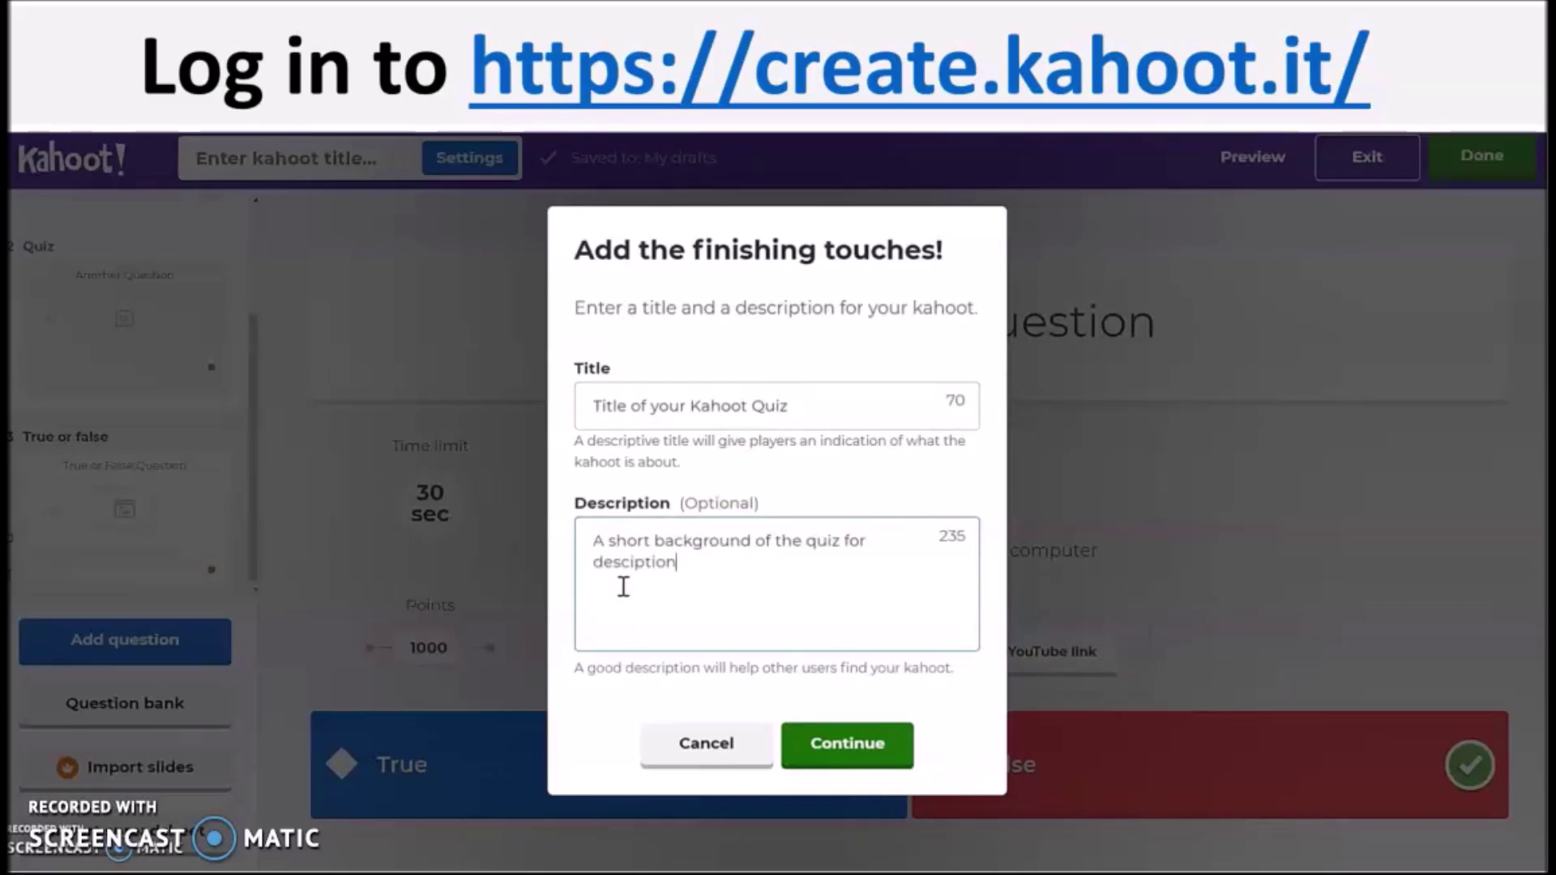
pyautogui.click(890, 758)
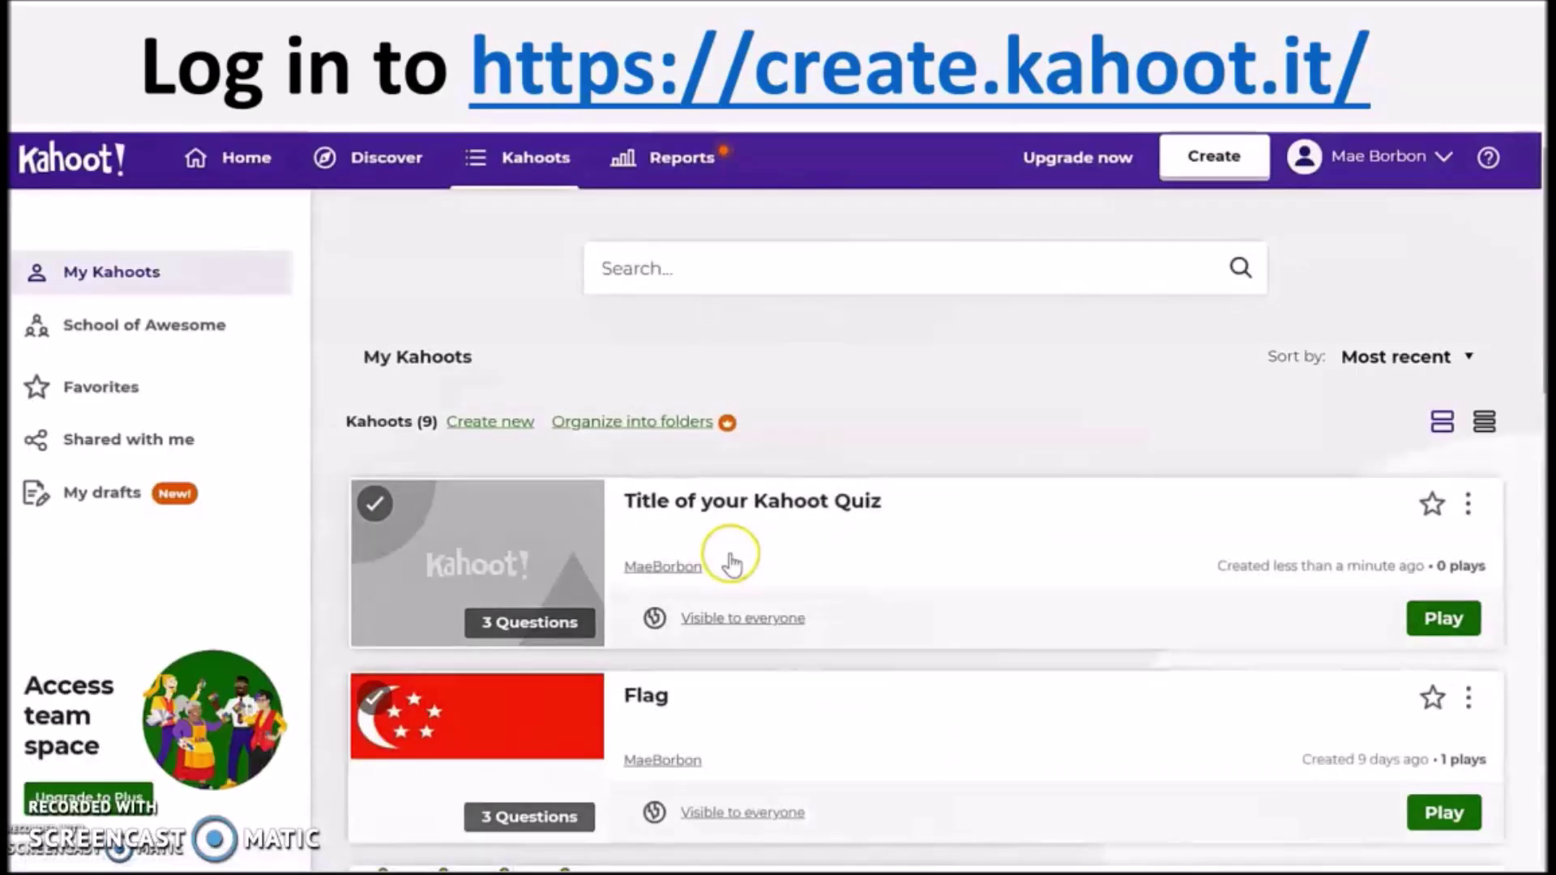
# Open the saved quiz, launch a live game lobby, and submit the game PIN as a student.
pyautogui.click(723, 509)
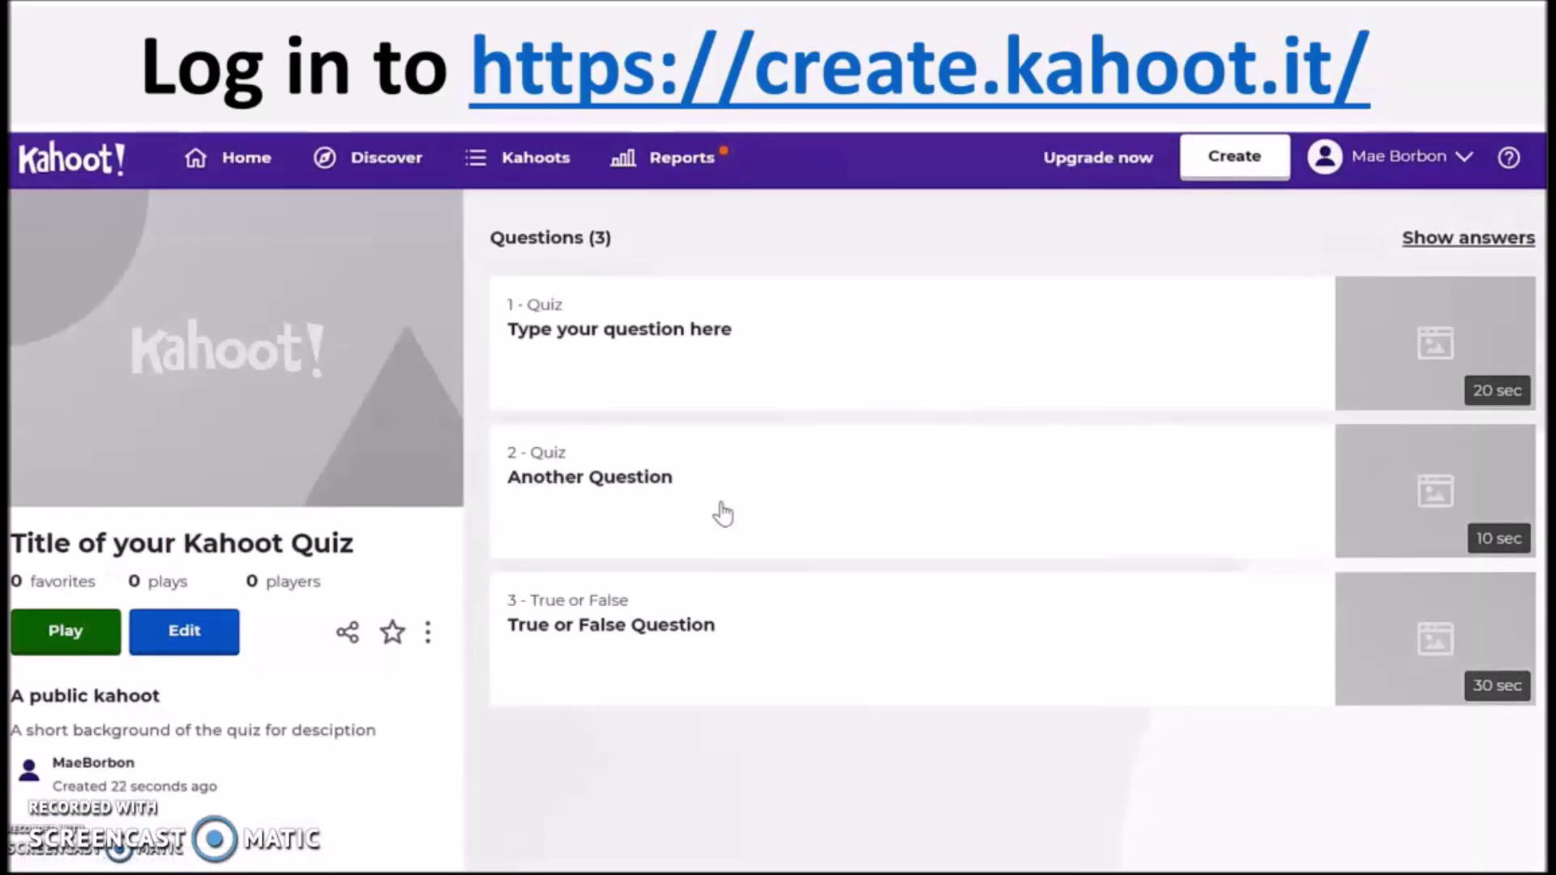
pyautogui.click(69, 631)
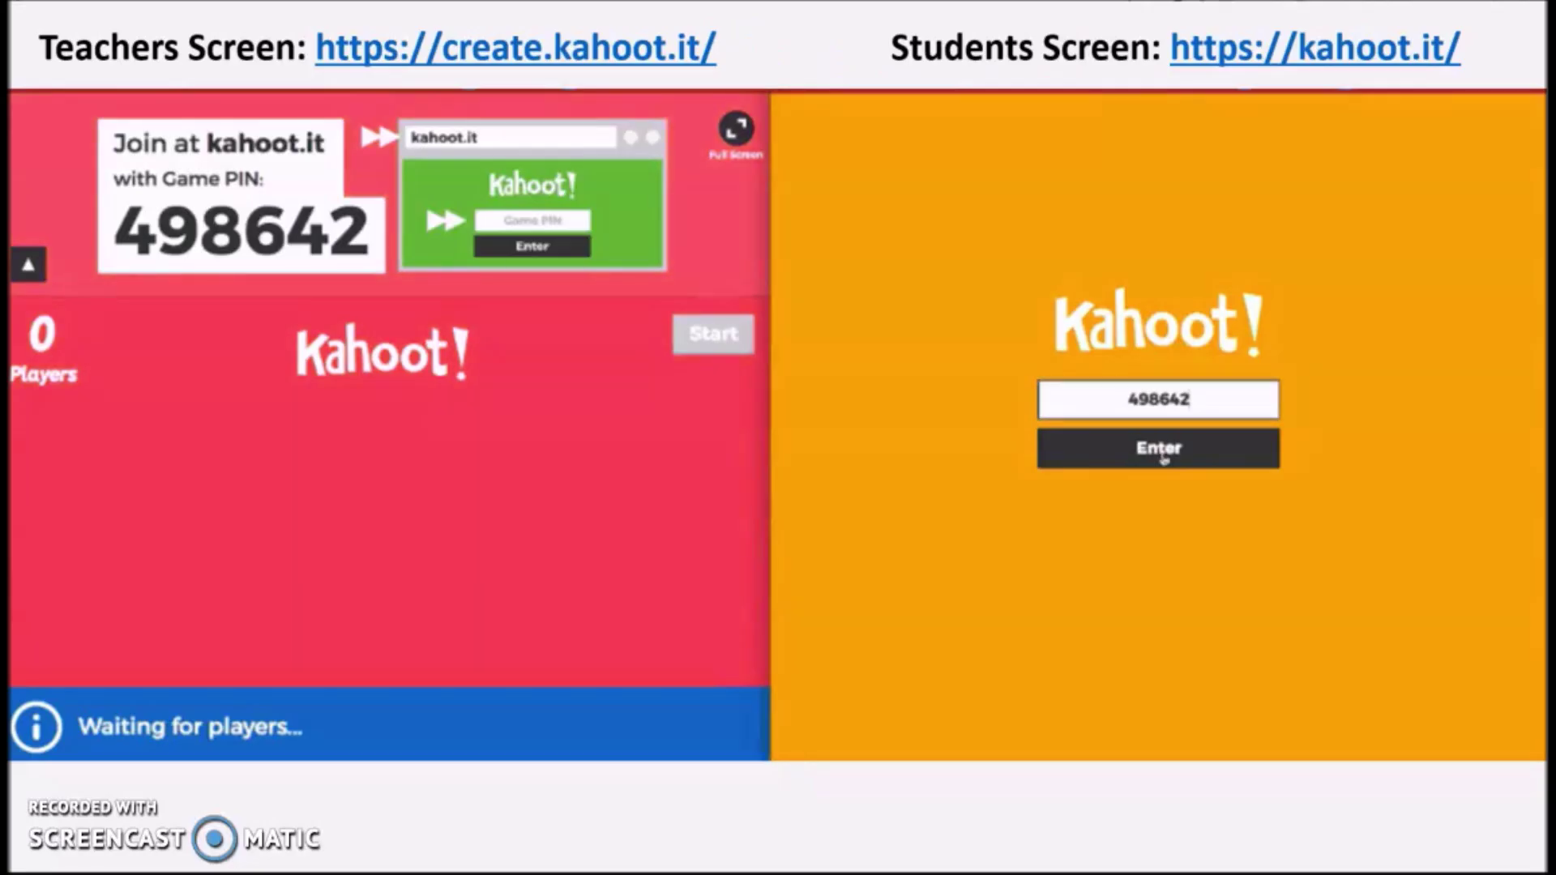
pyautogui.click(1165, 448)
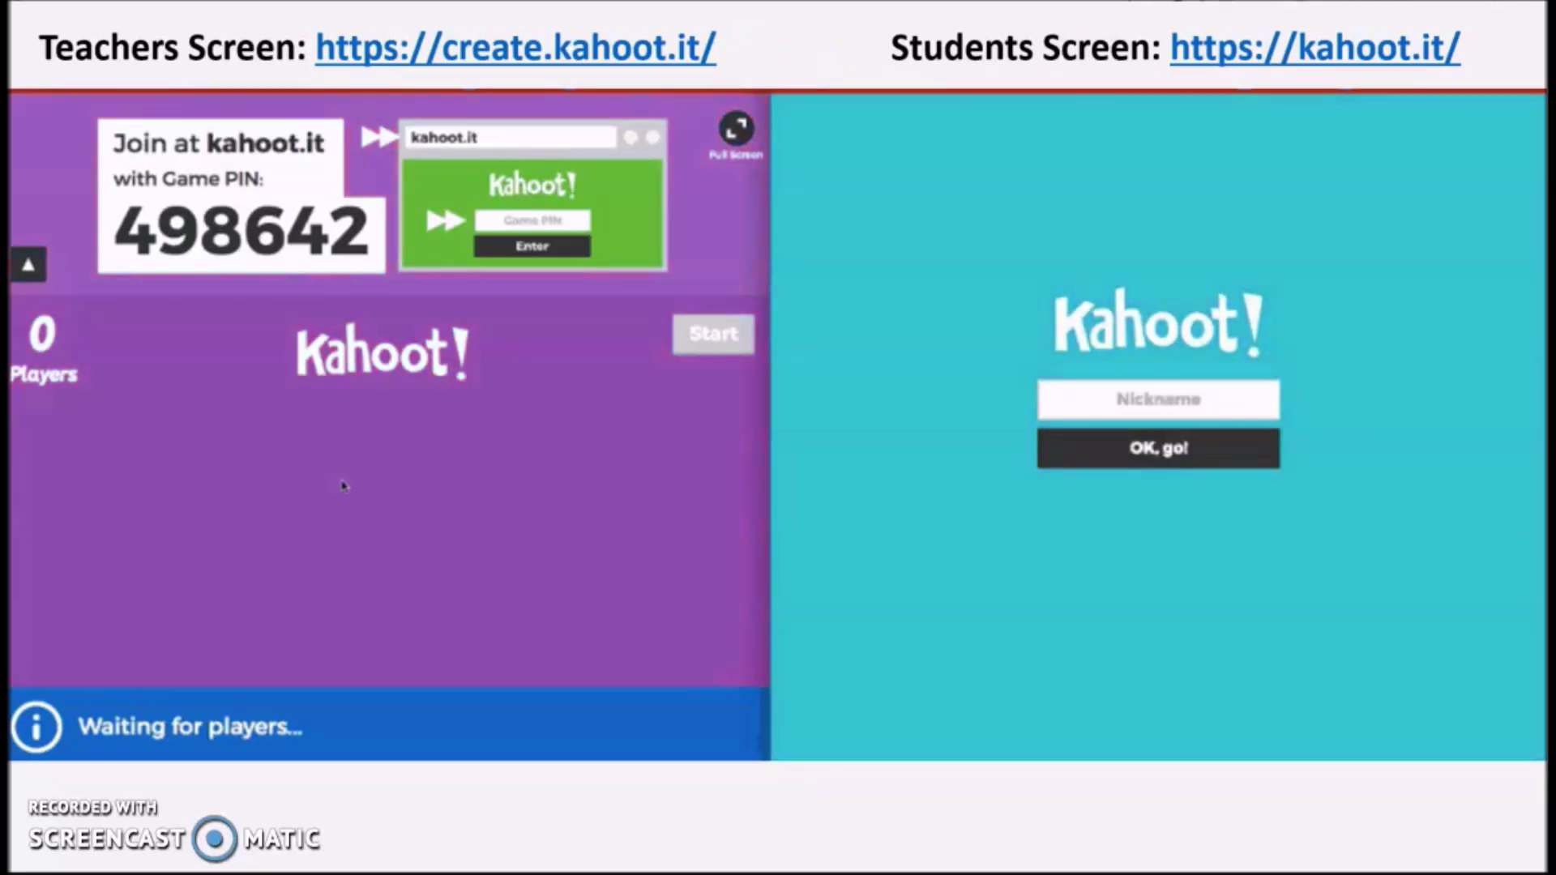
pyautogui.click(1089, 410)
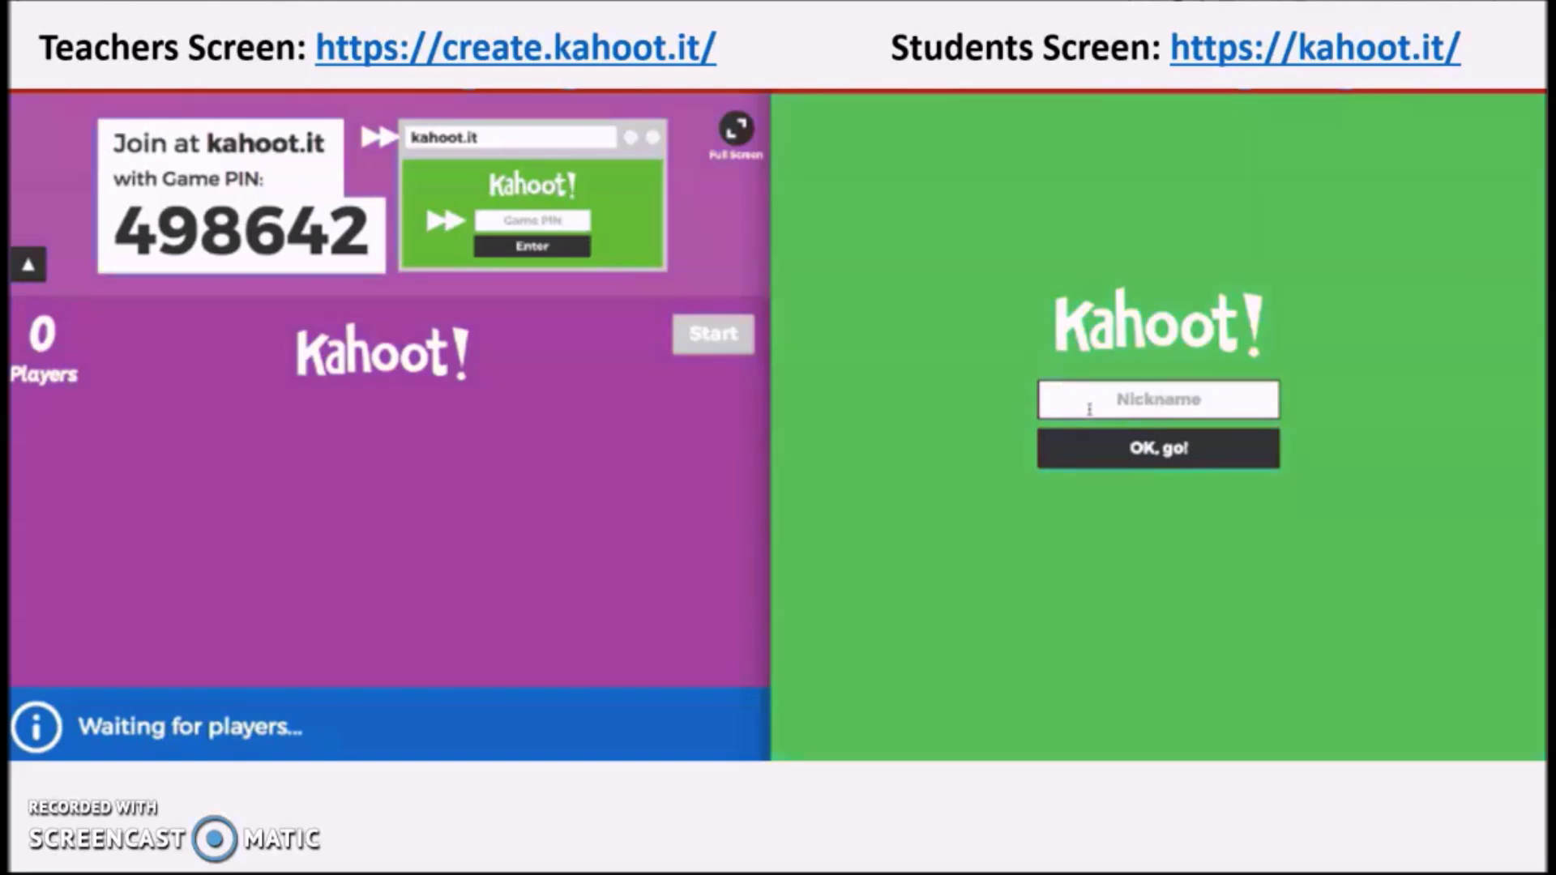
pyautogui.write('Brad')
pyautogui.click(1114, 456)
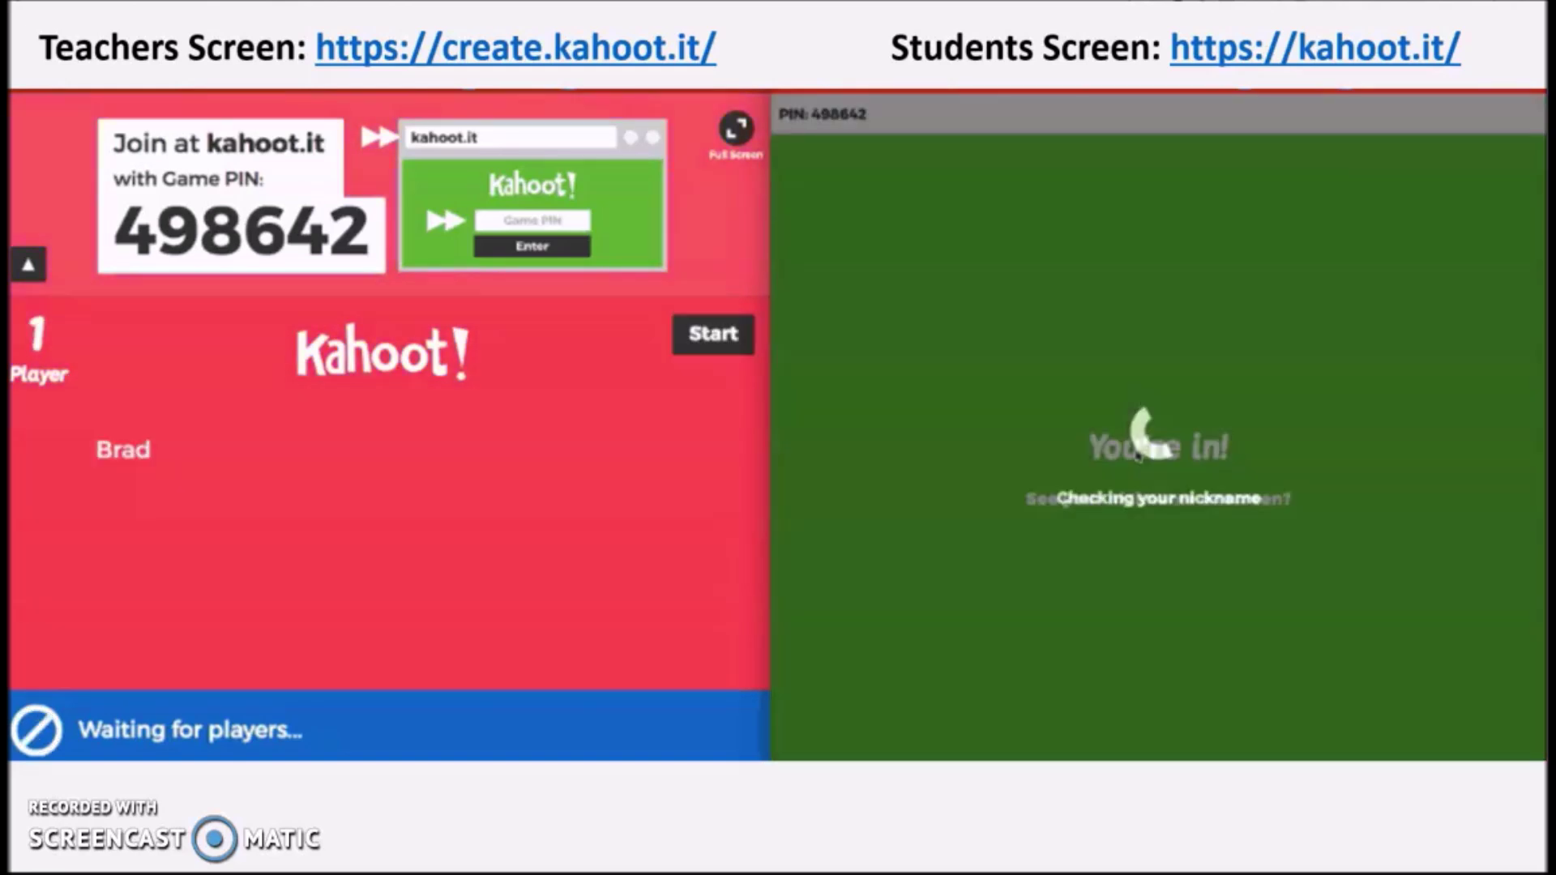
pyautogui.click(724, 342)
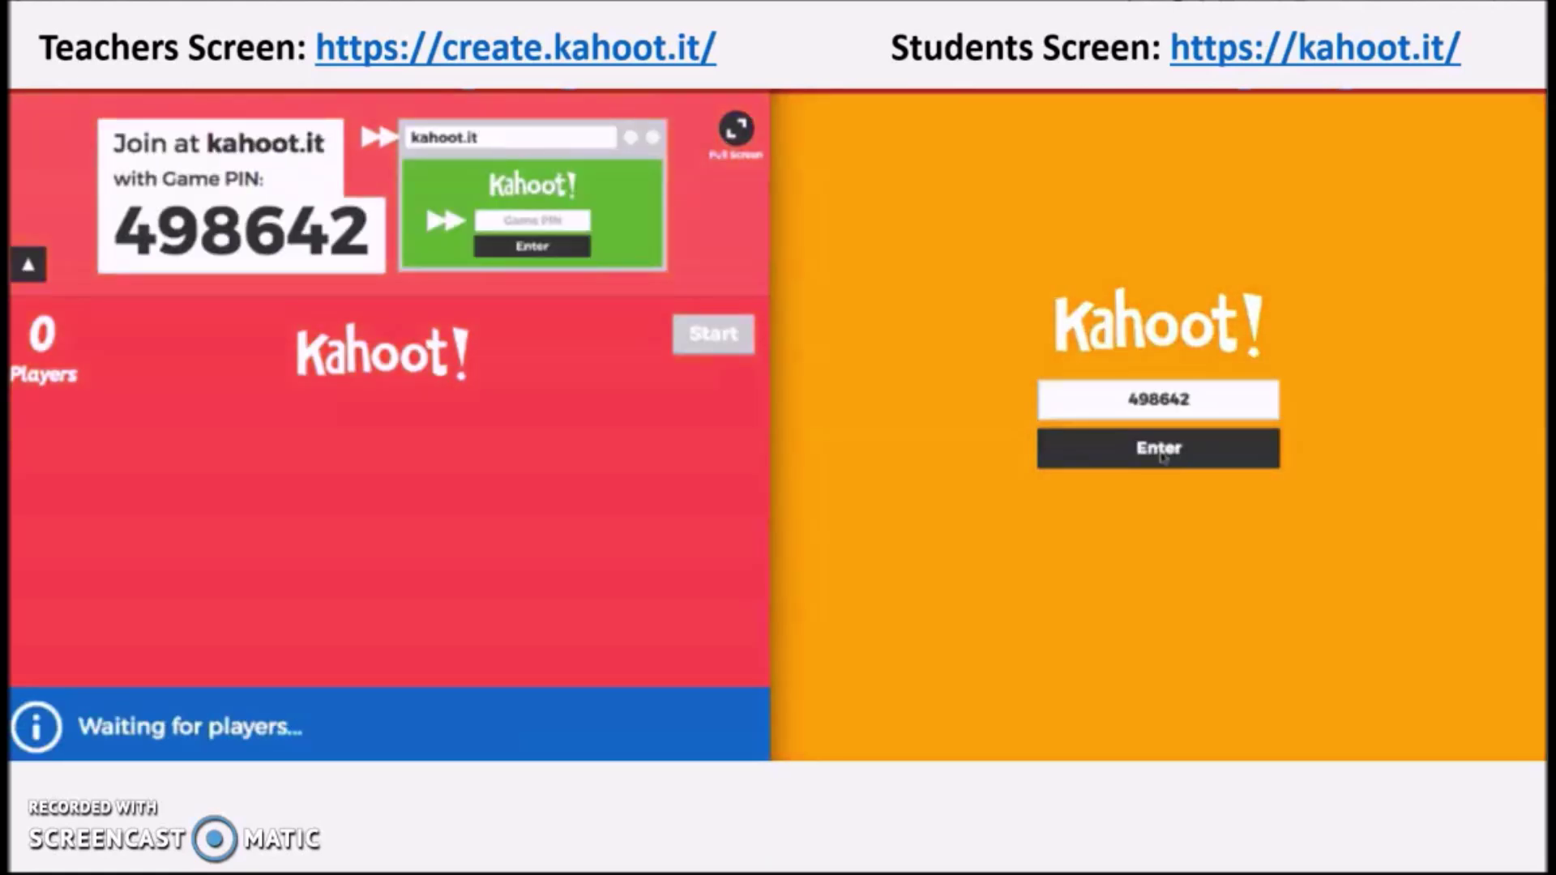
pyautogui.click(1162, 452)
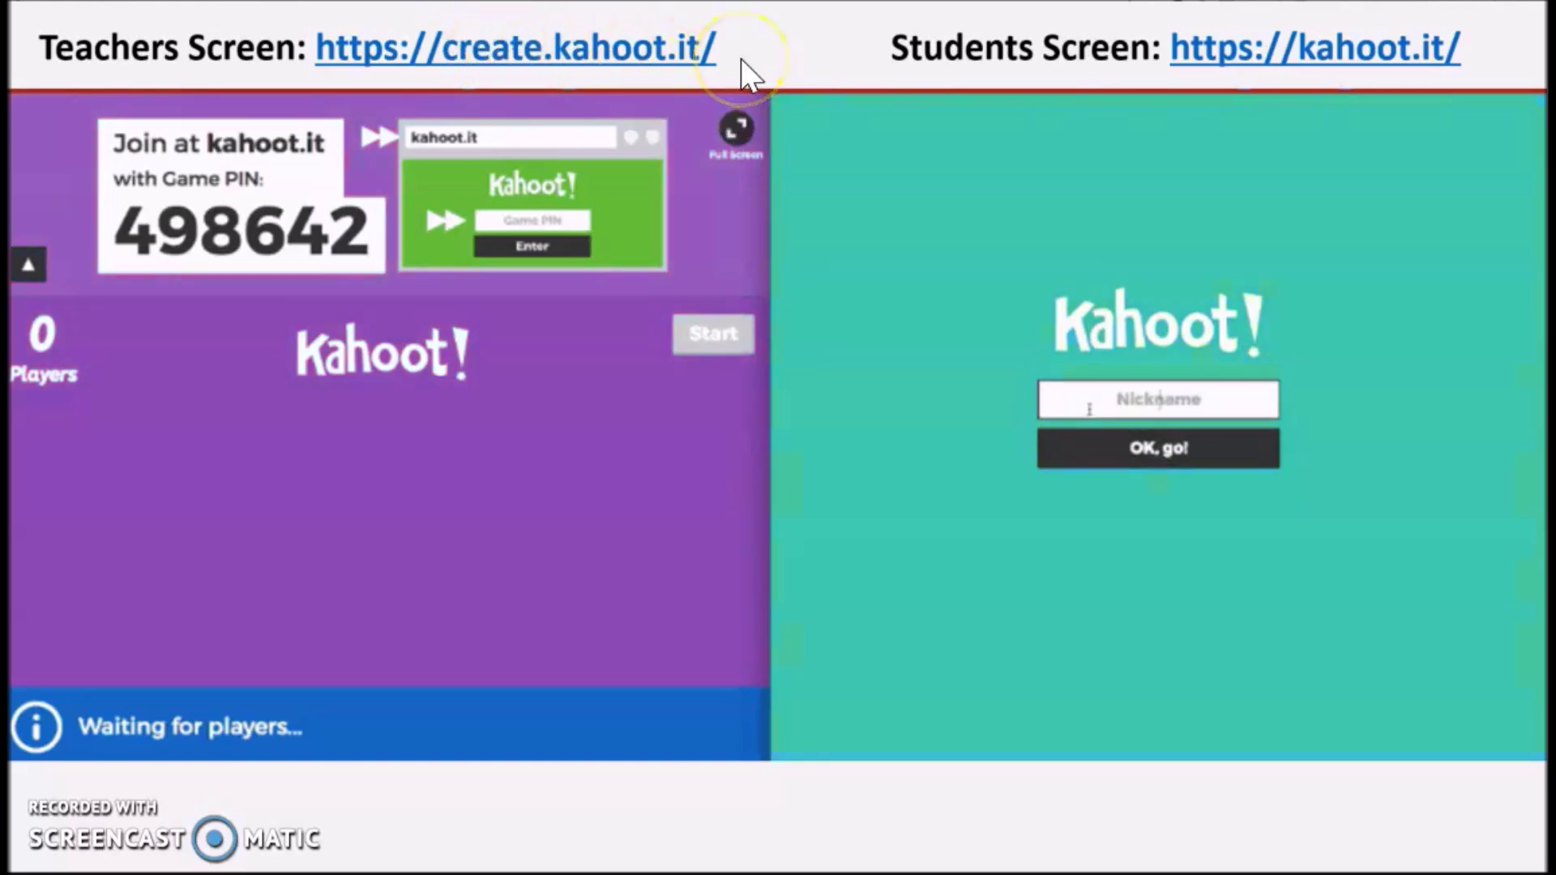
pyautogui.write('Brad')
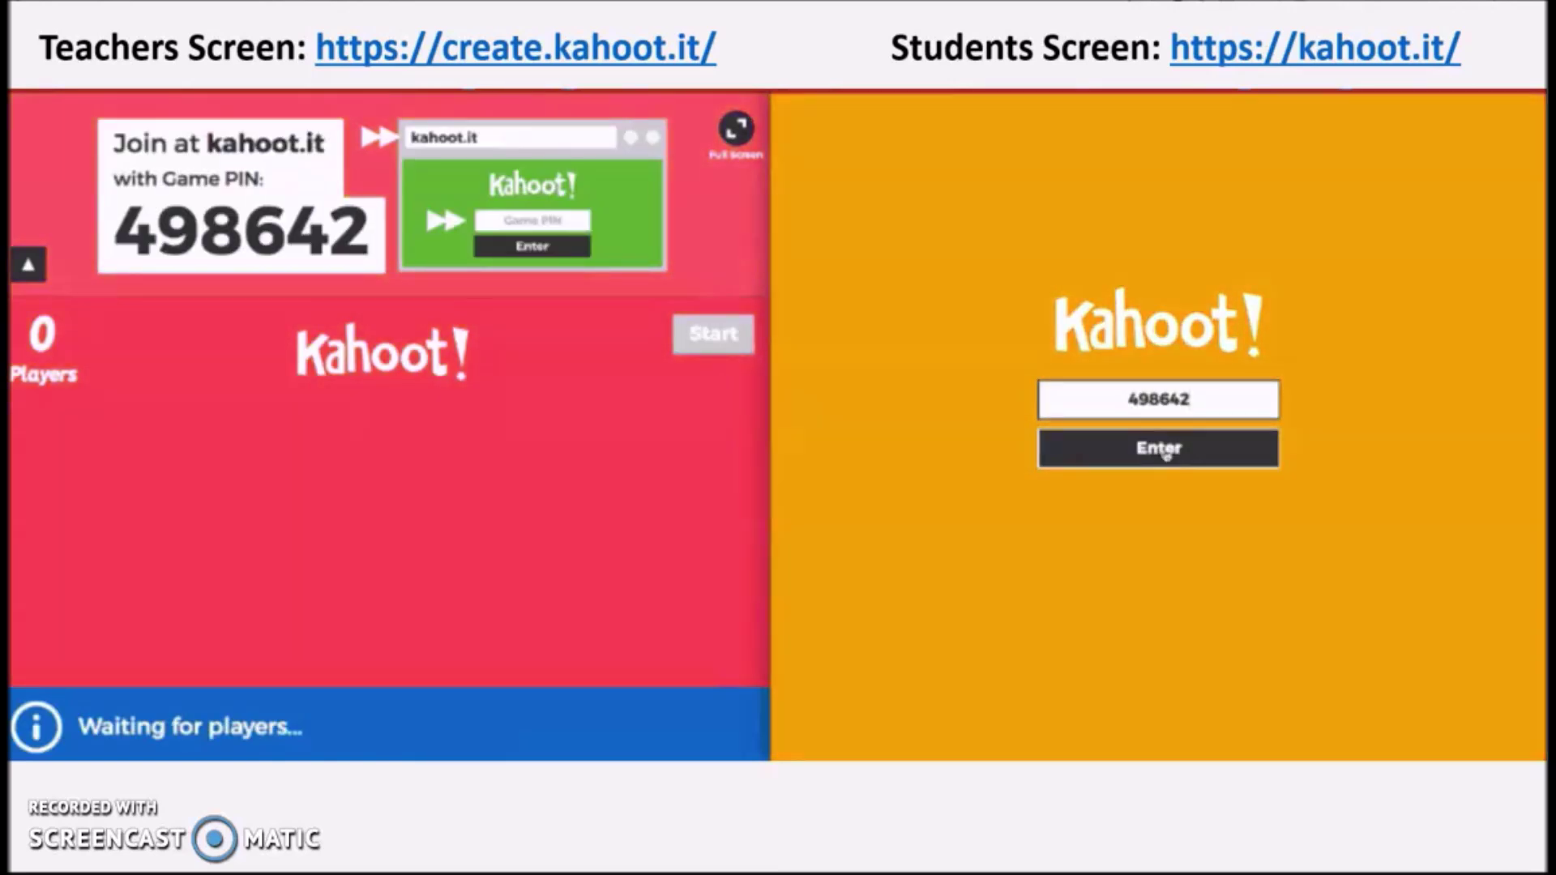
# Join the game with a student nickname and start it from the teacher lobby.
pyautogui.click(1165, 452)
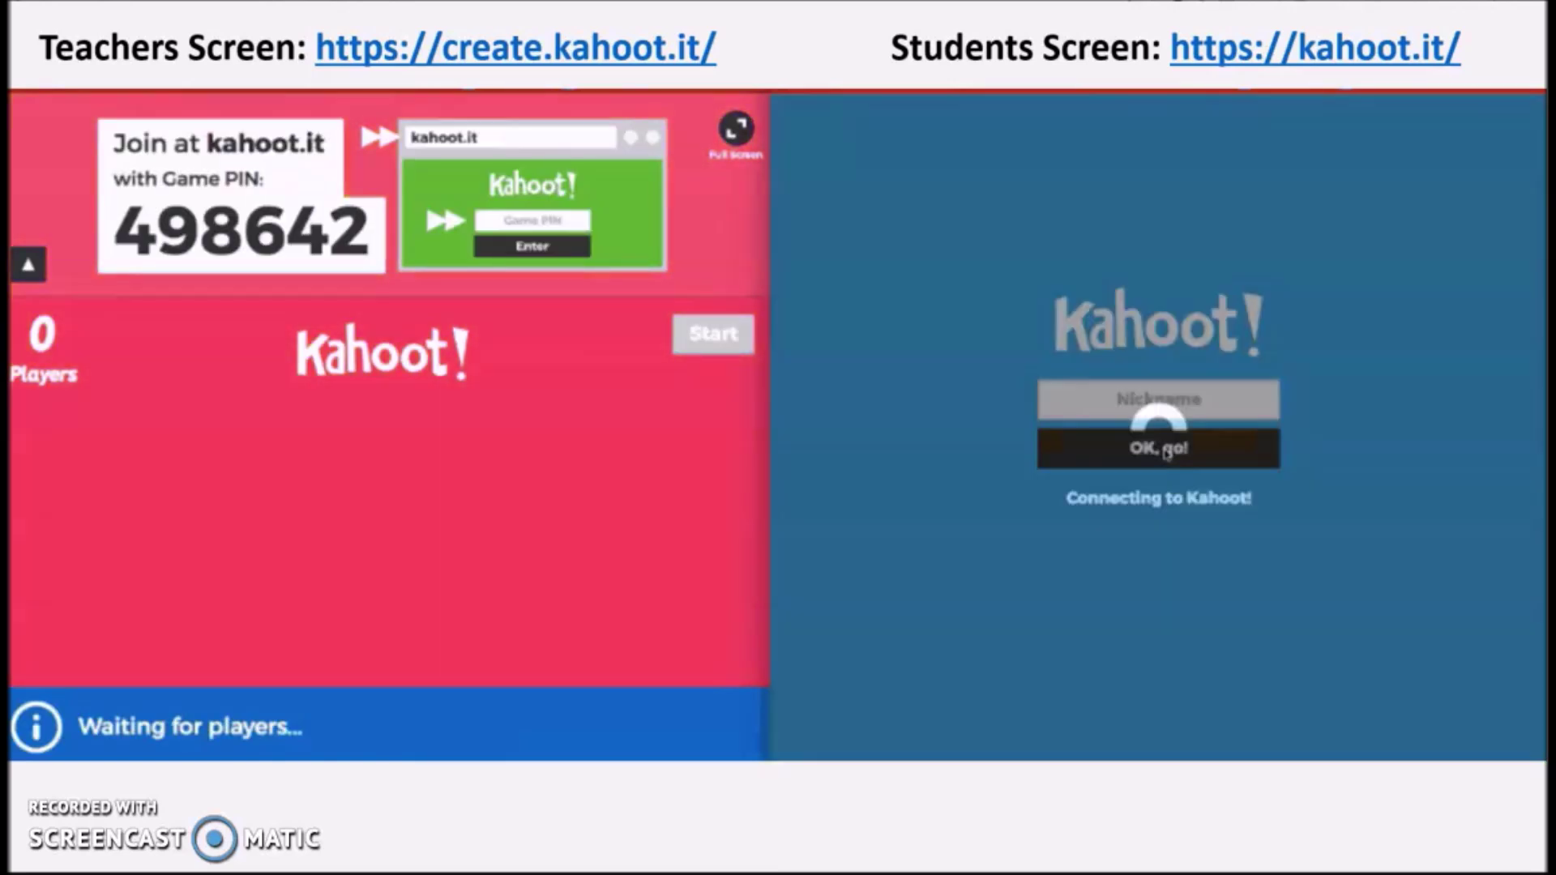
pyautogui.click(1088, 410)
pyautogui.write('Brad')
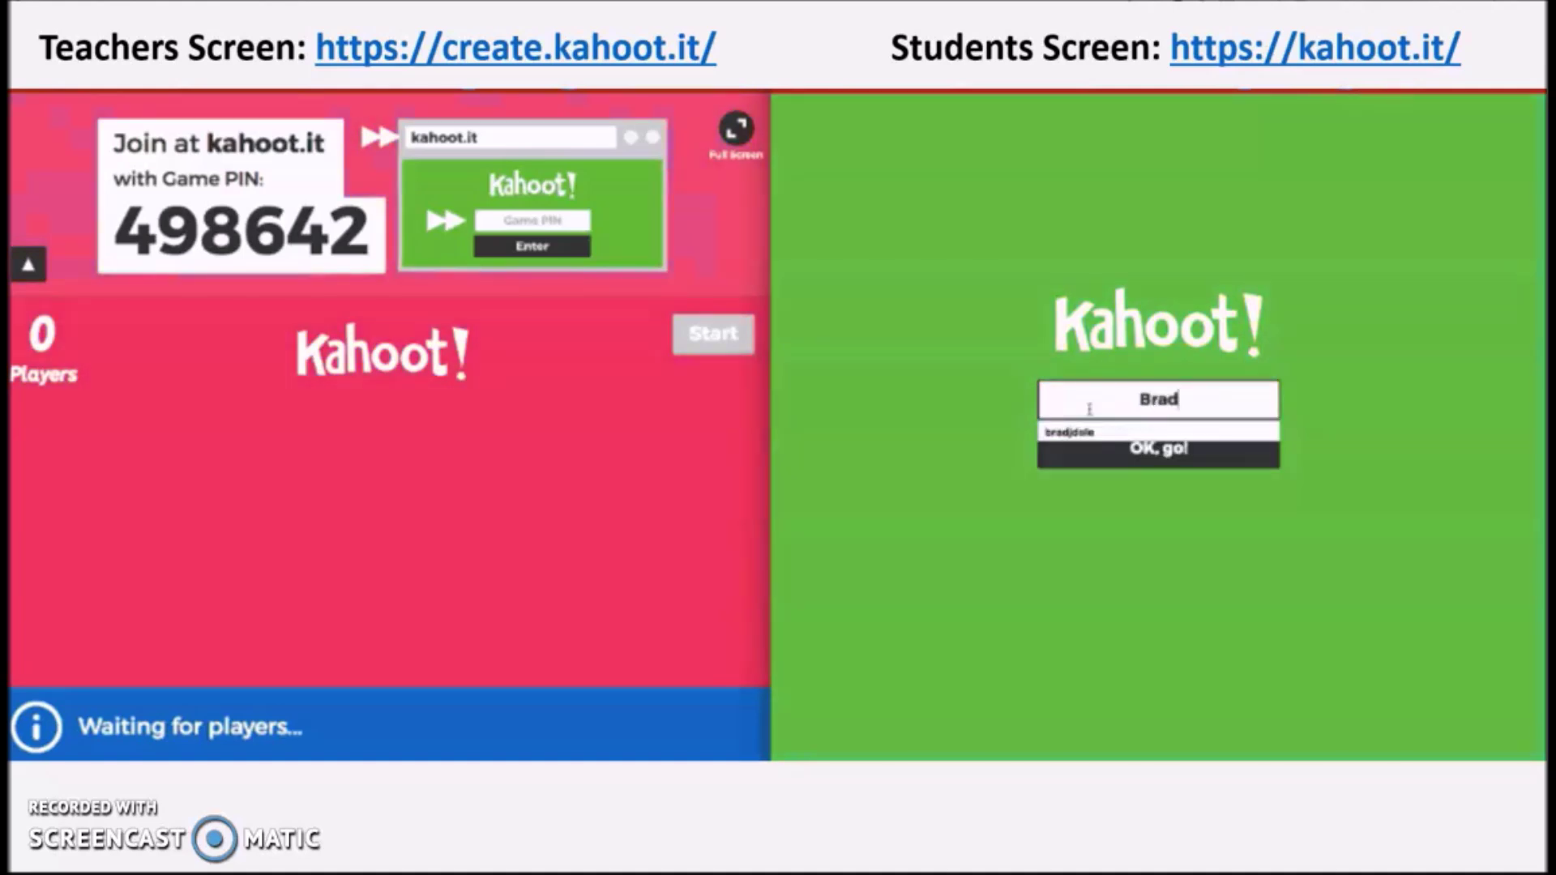
pyautogui.click(1113, 454)
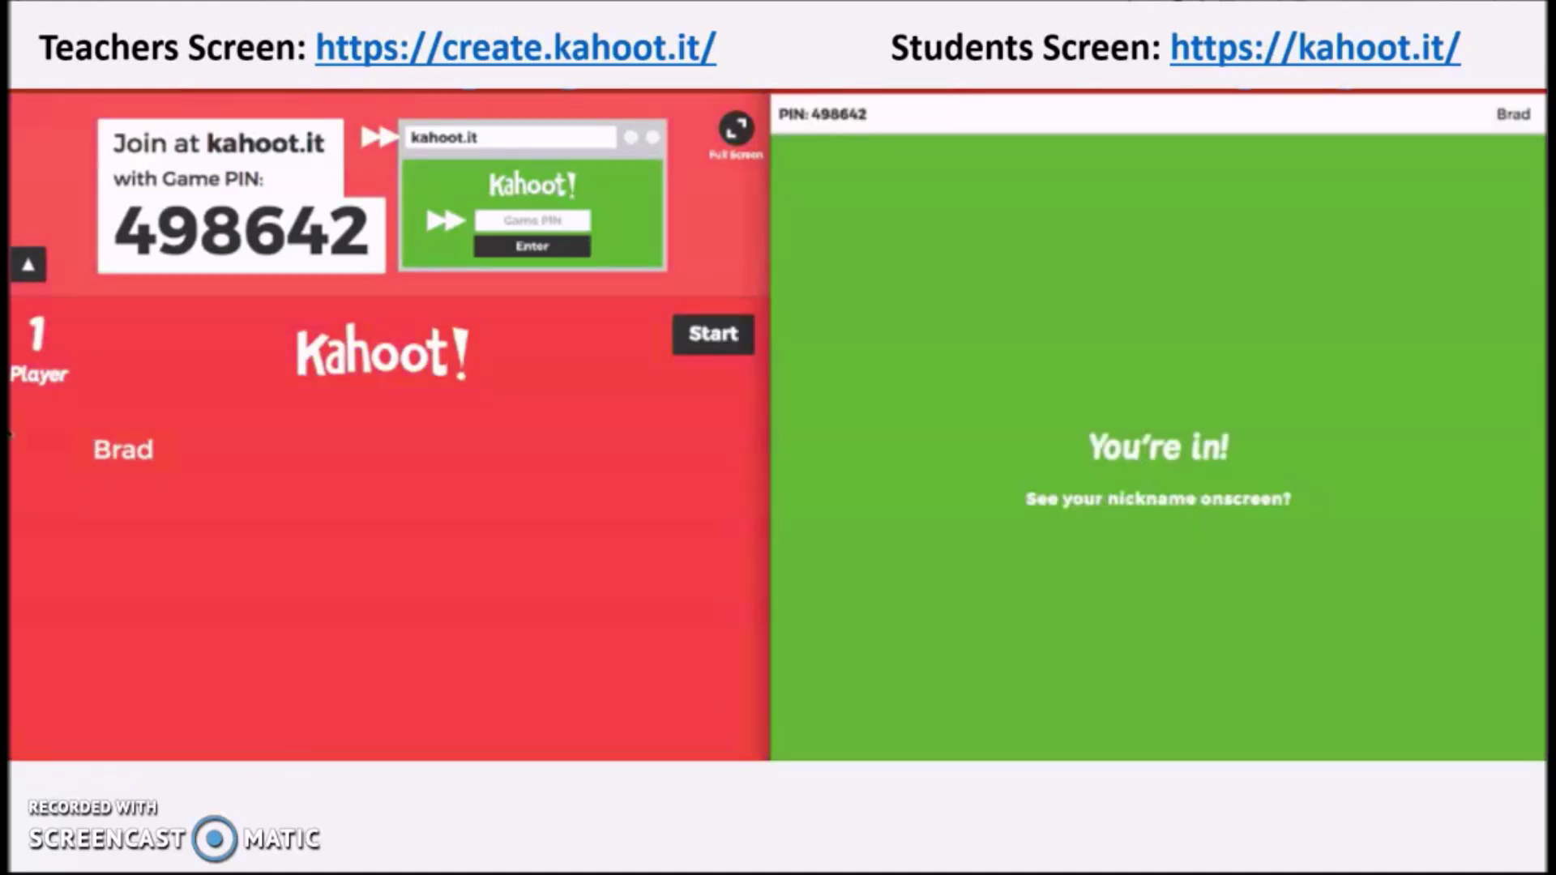
pyautogui.click(714, 335)
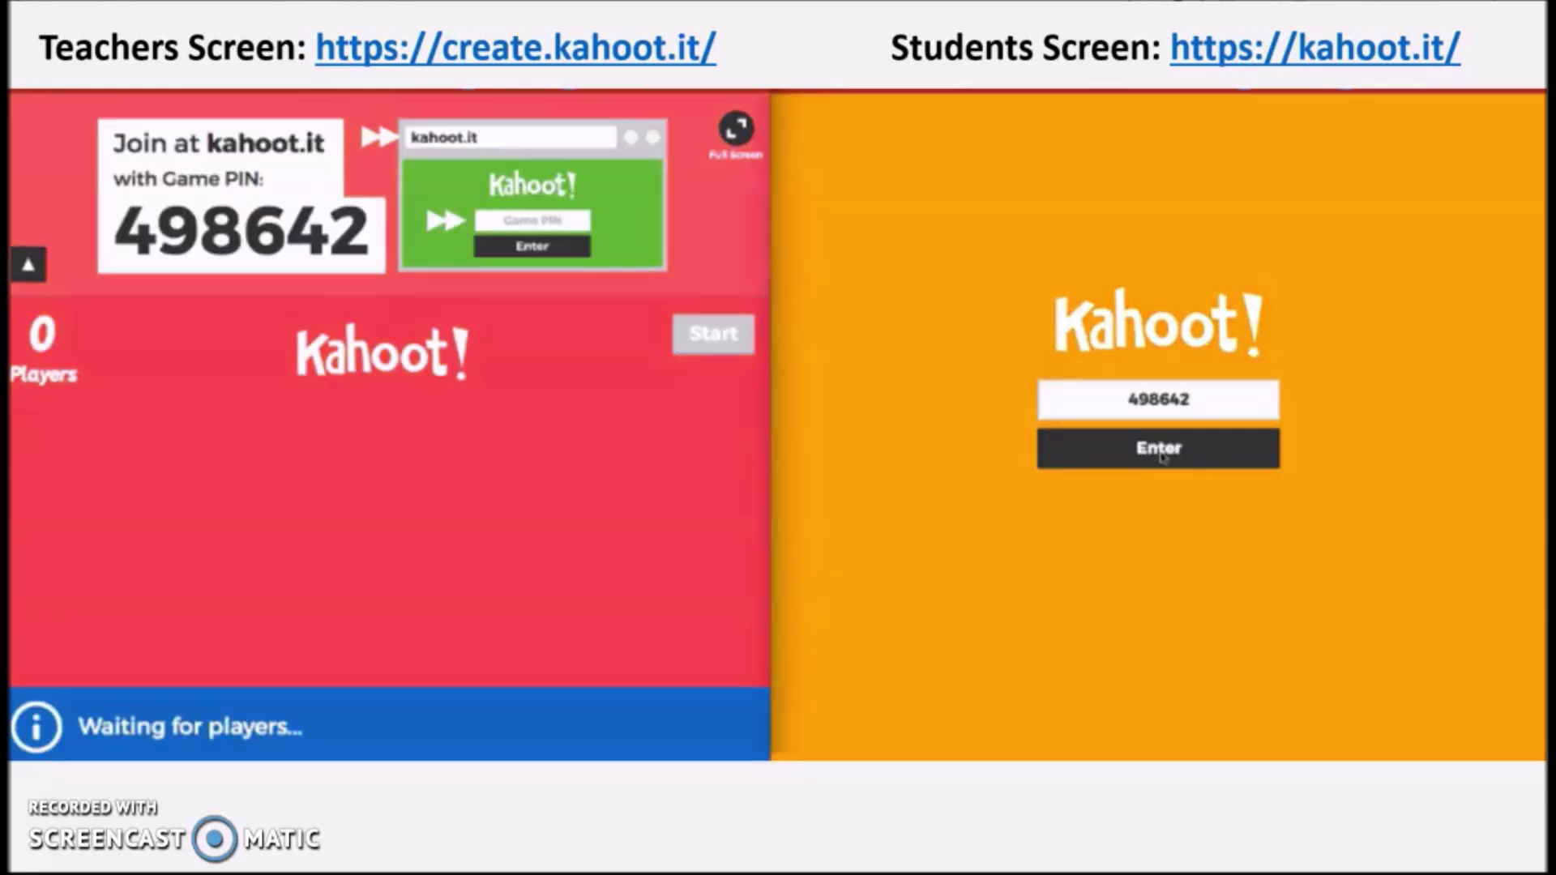
# Rejoin with the same nickname, start the game again, then resubmit the game PIN.
pyautogui.click(1161, 451)
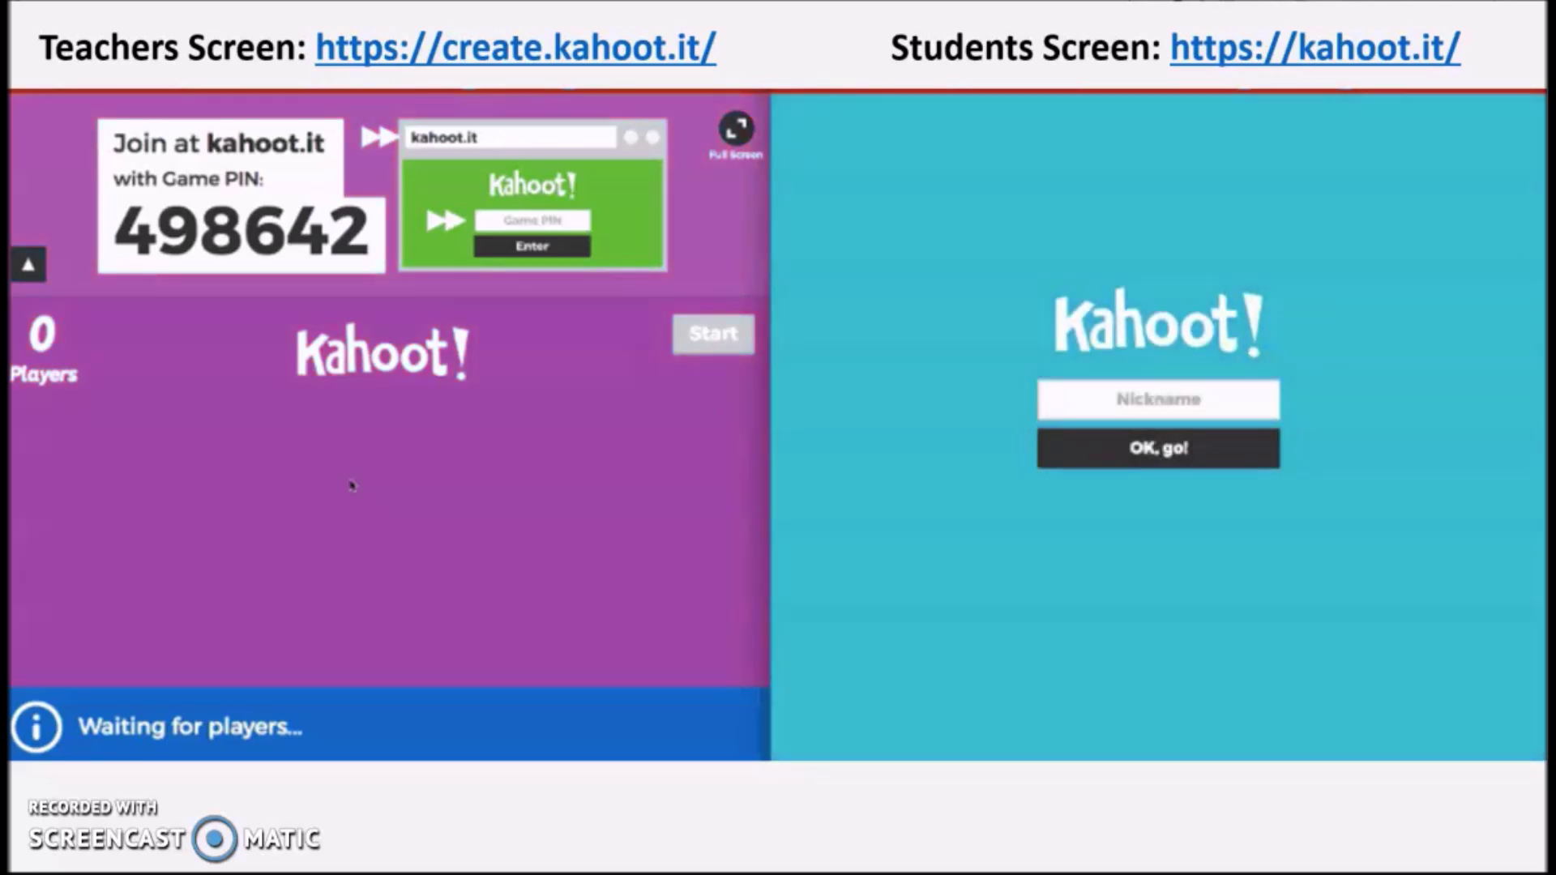
pyautogui.click(1089, 409)
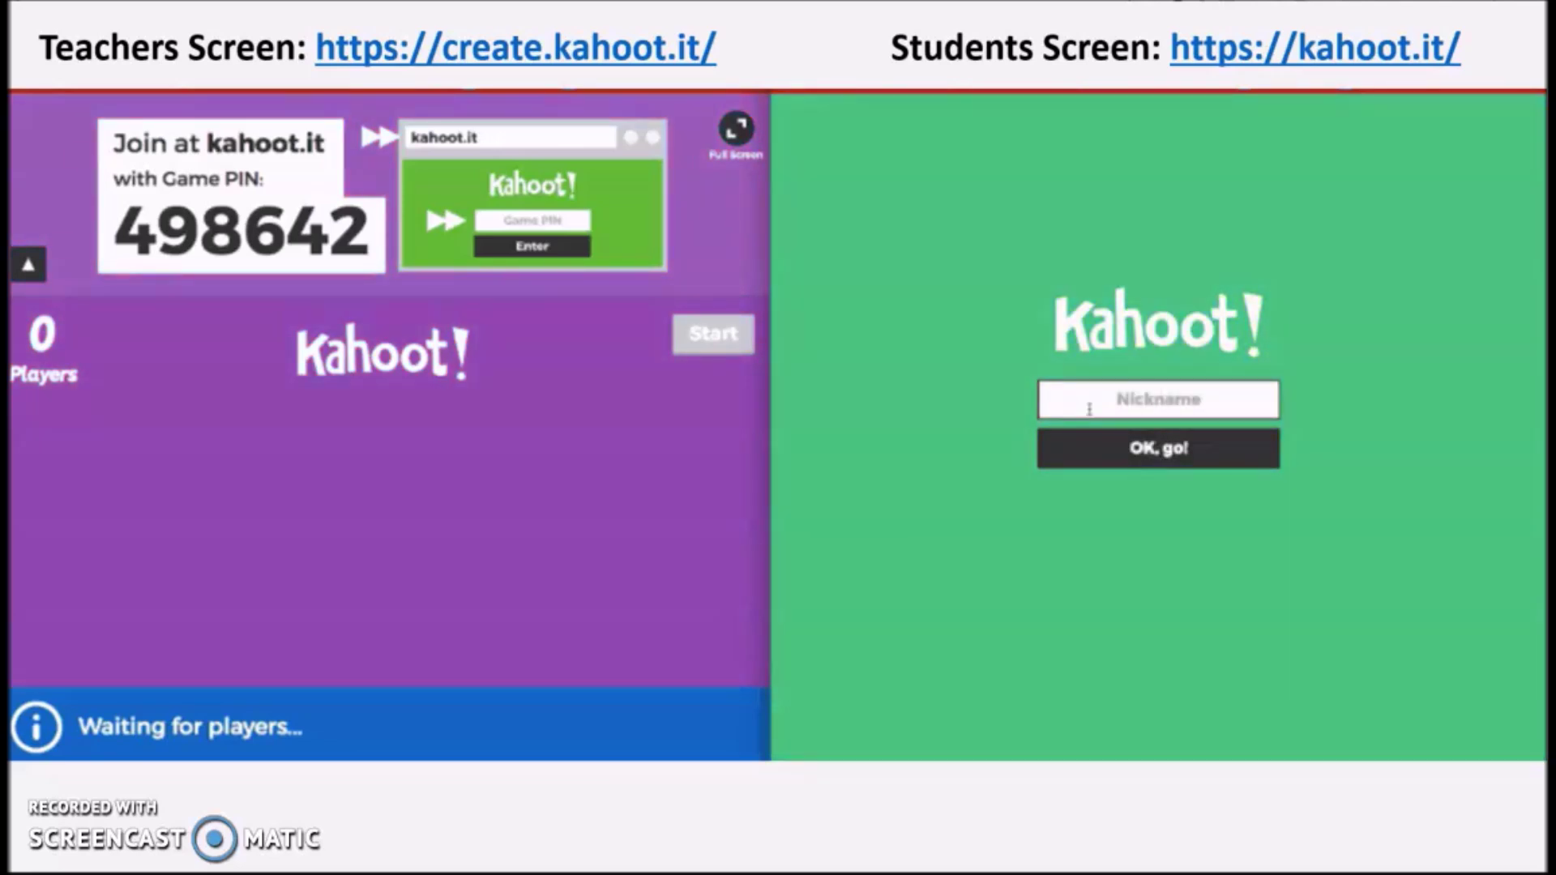
pyautogui.write('Brad')
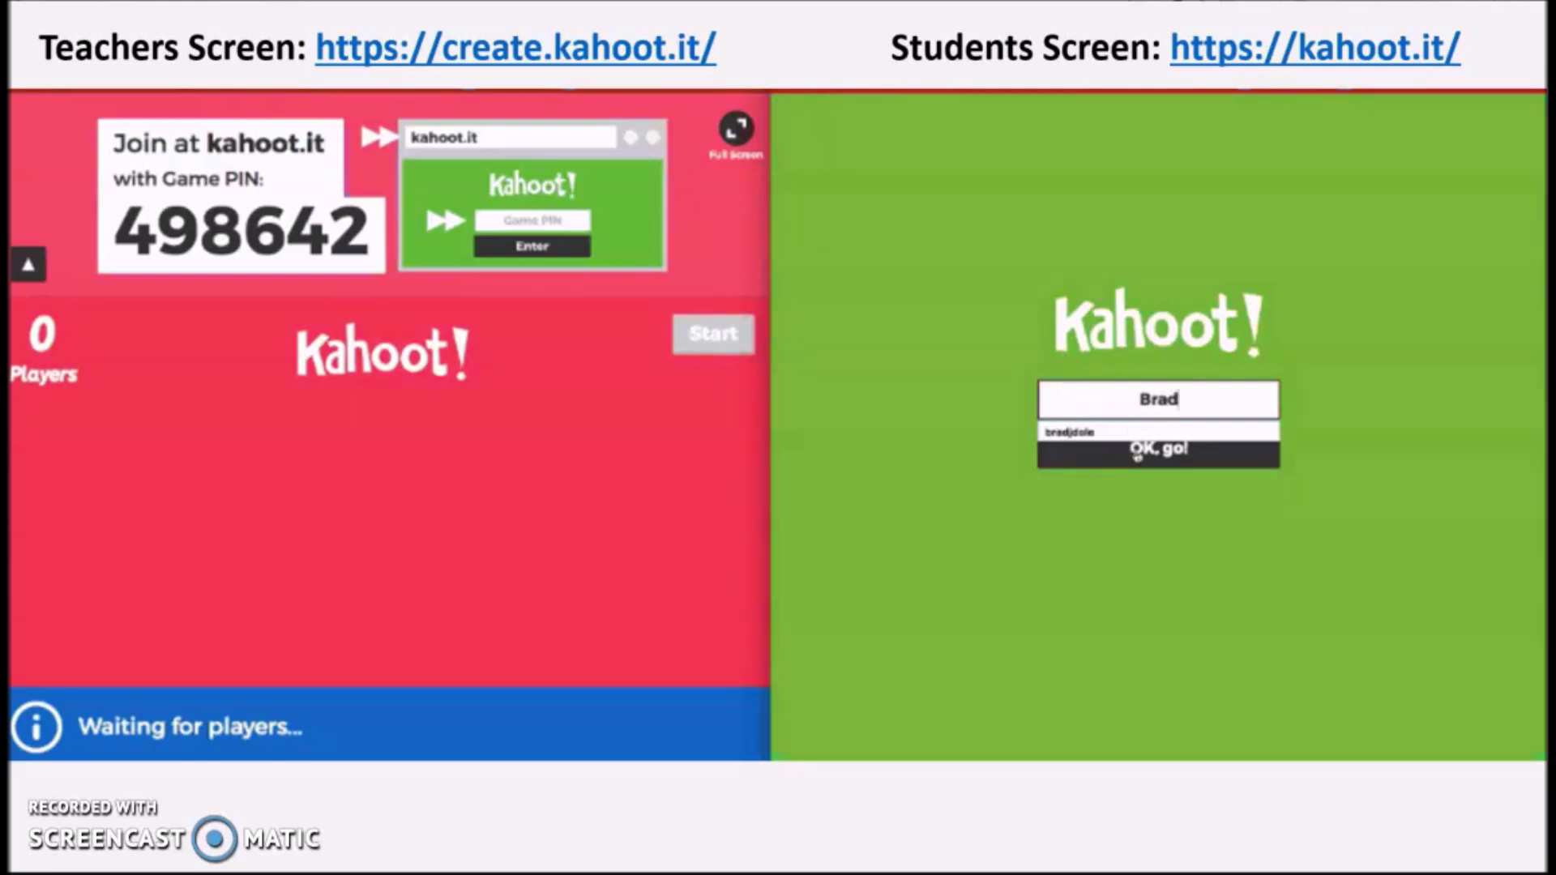
pyautogui.click(1137, 455)
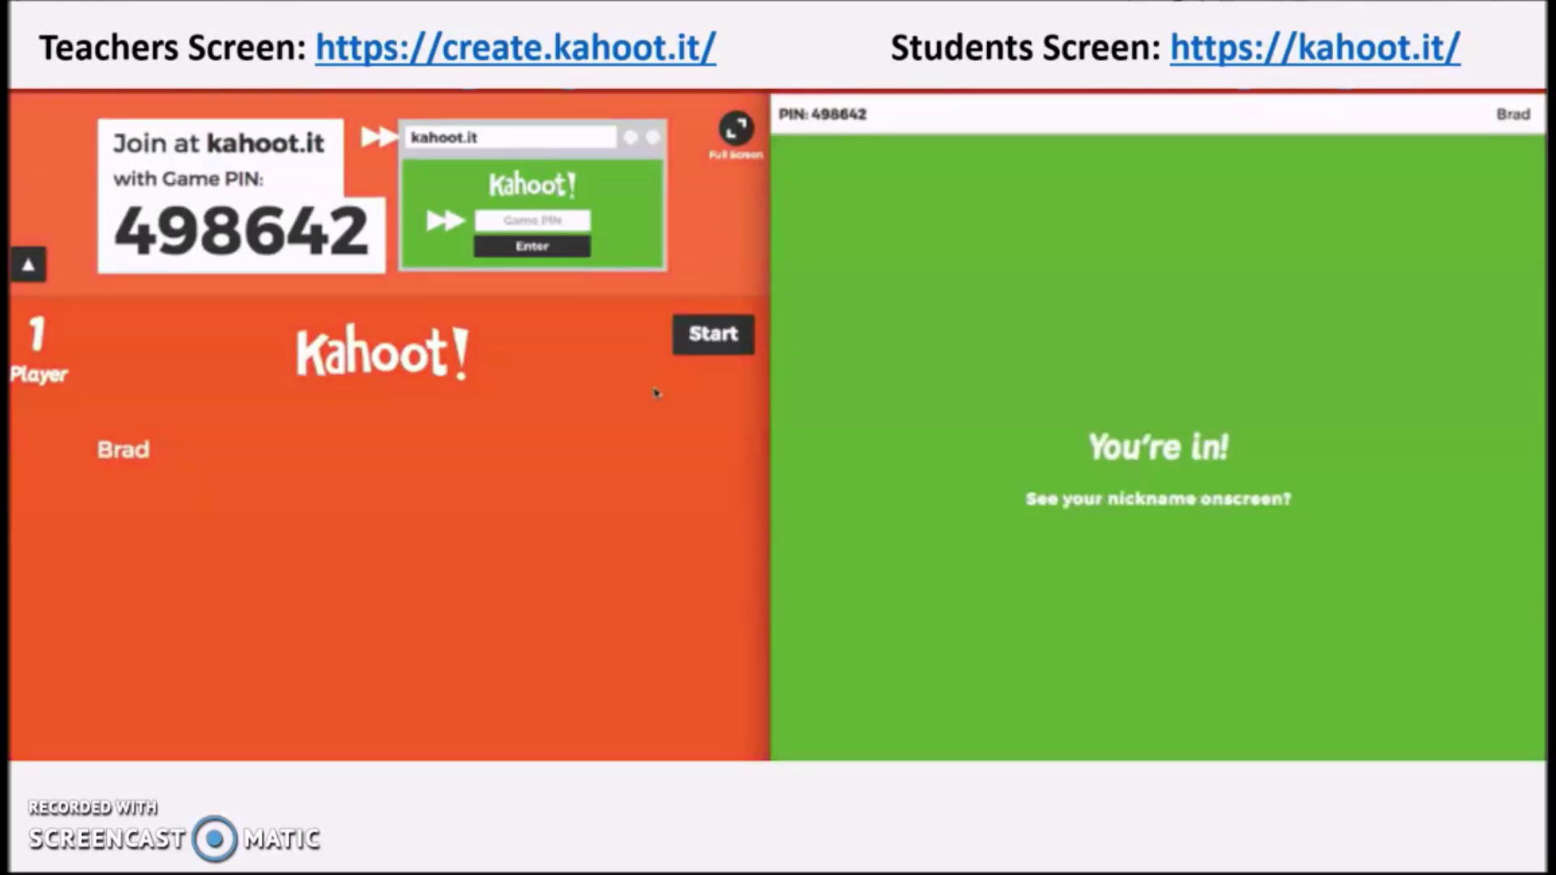
pyautogui.click(724, 341)
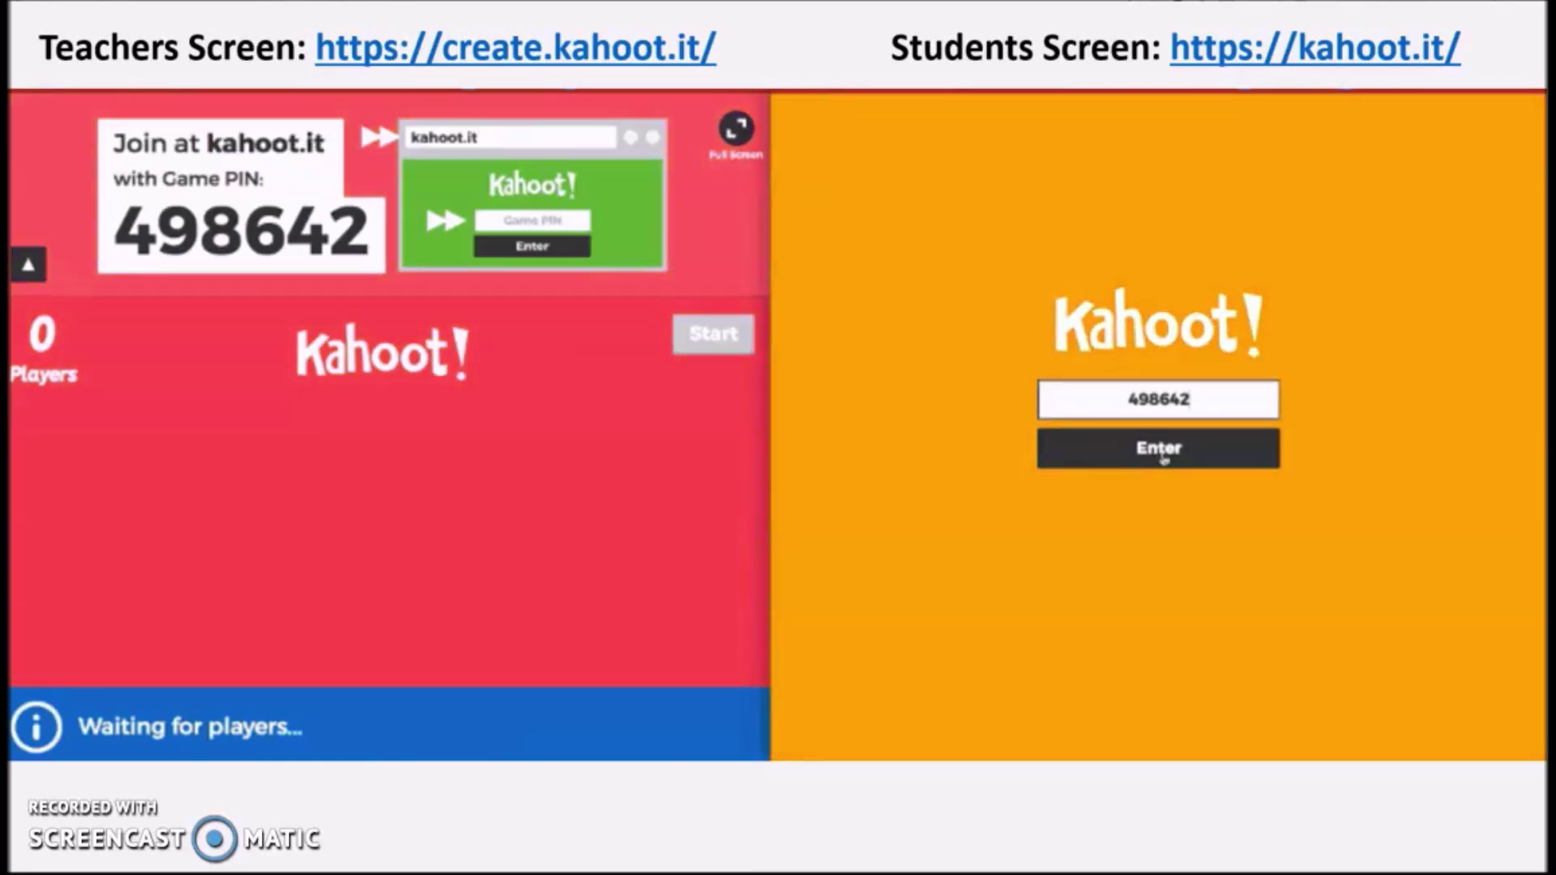
pyautogui.click(1164, 453)
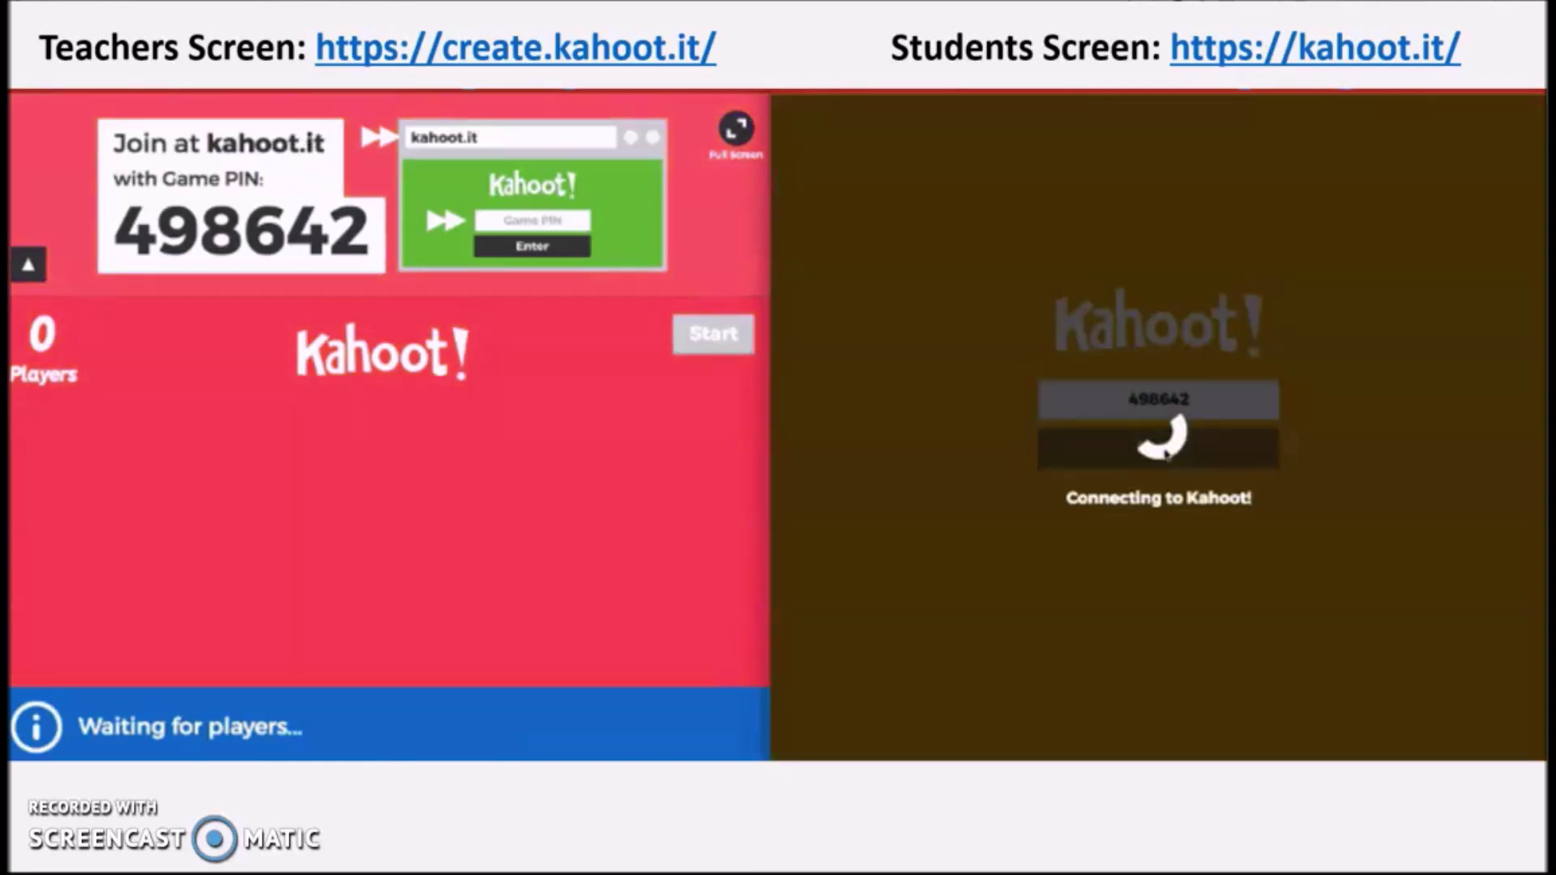